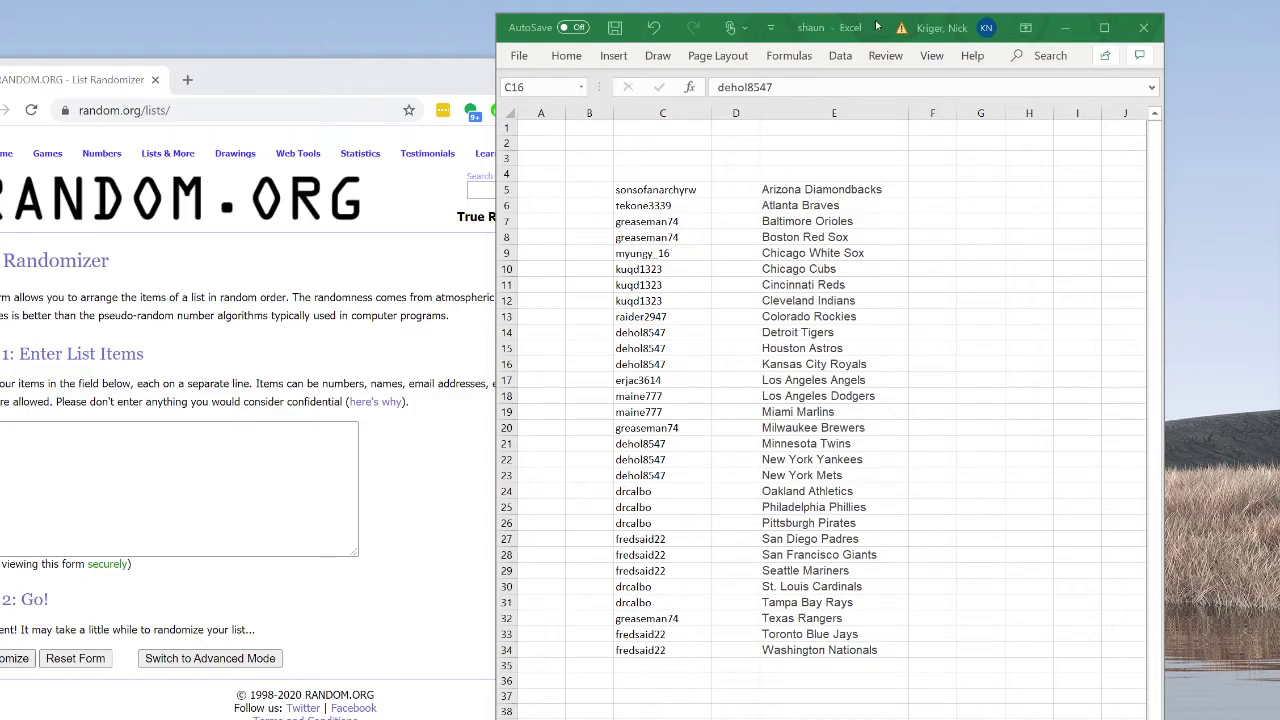
Arrange the spreadsheet and browser windows side by side so the lists and the randomizer form are both accessible
drag(876, 27, 1068, 35)
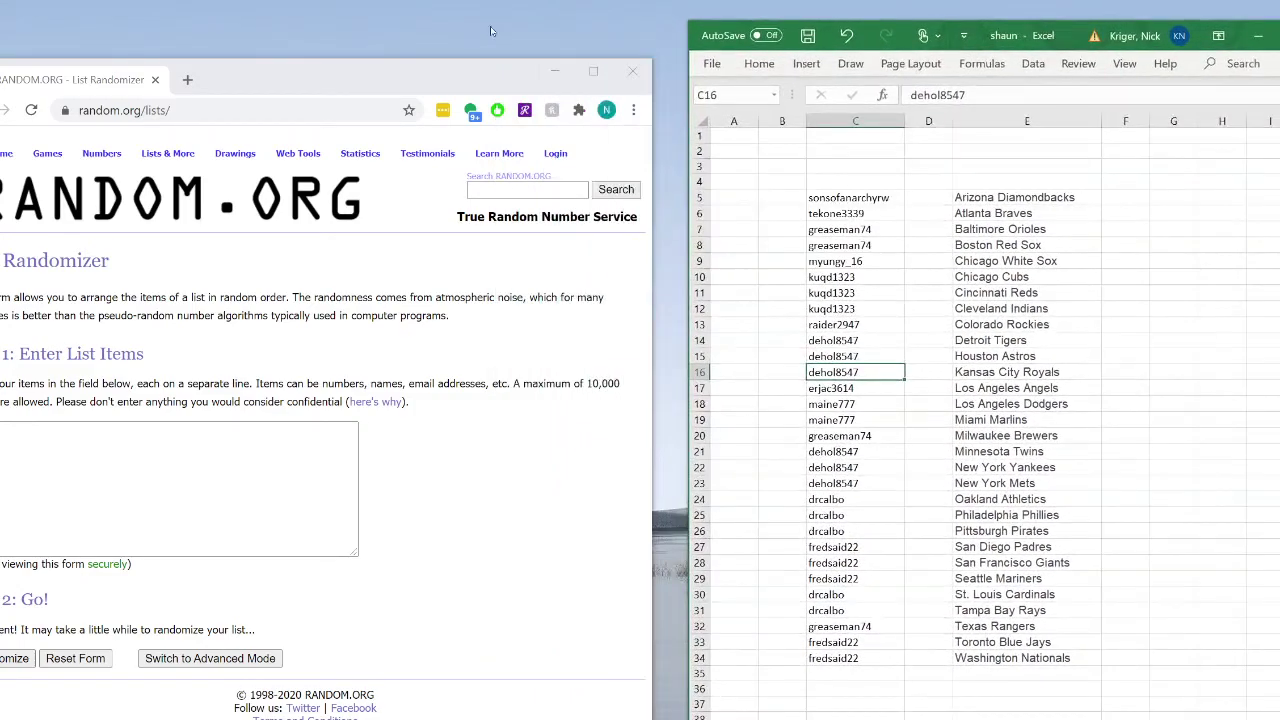
drag(454, 68, 516, 30)
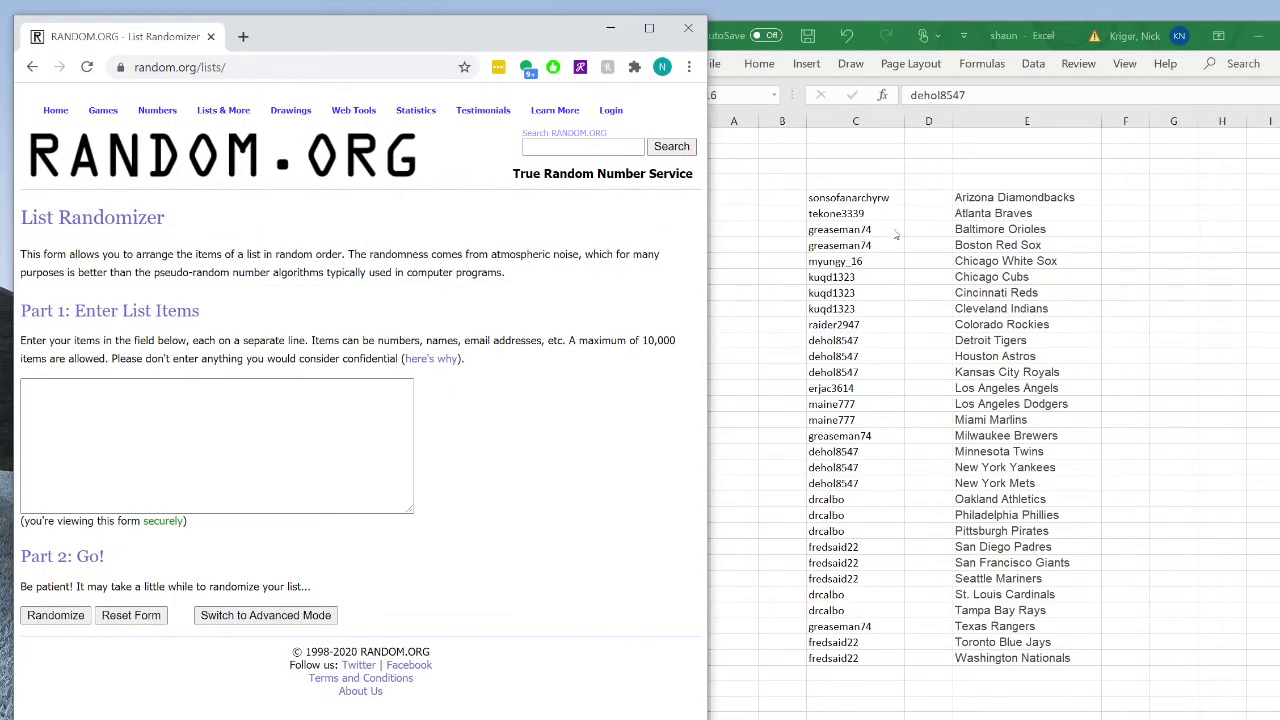
Copy the participant usernames in C5:C34 from Excel into the list items field of the RANDOM.ORG List Randomizer
click(845, 205)
drag(845, 200, 819, 663)
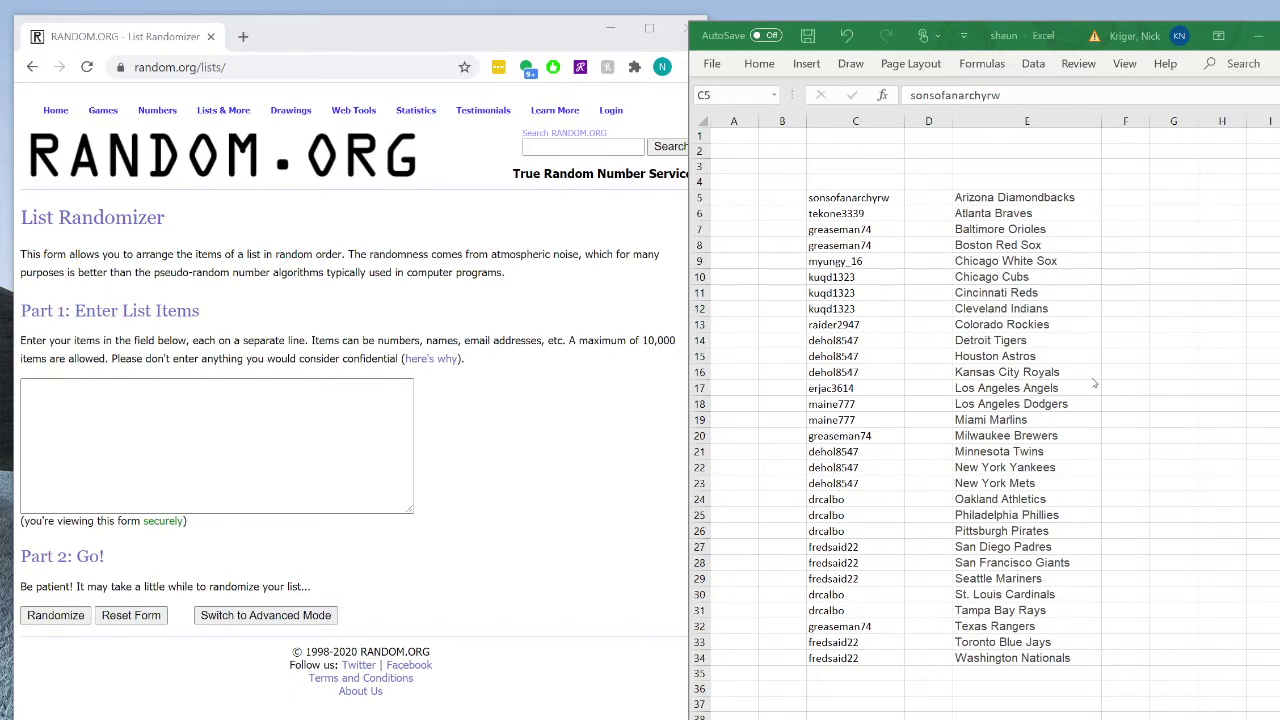
click(842, 200)
key(ctrl+shift+Down)
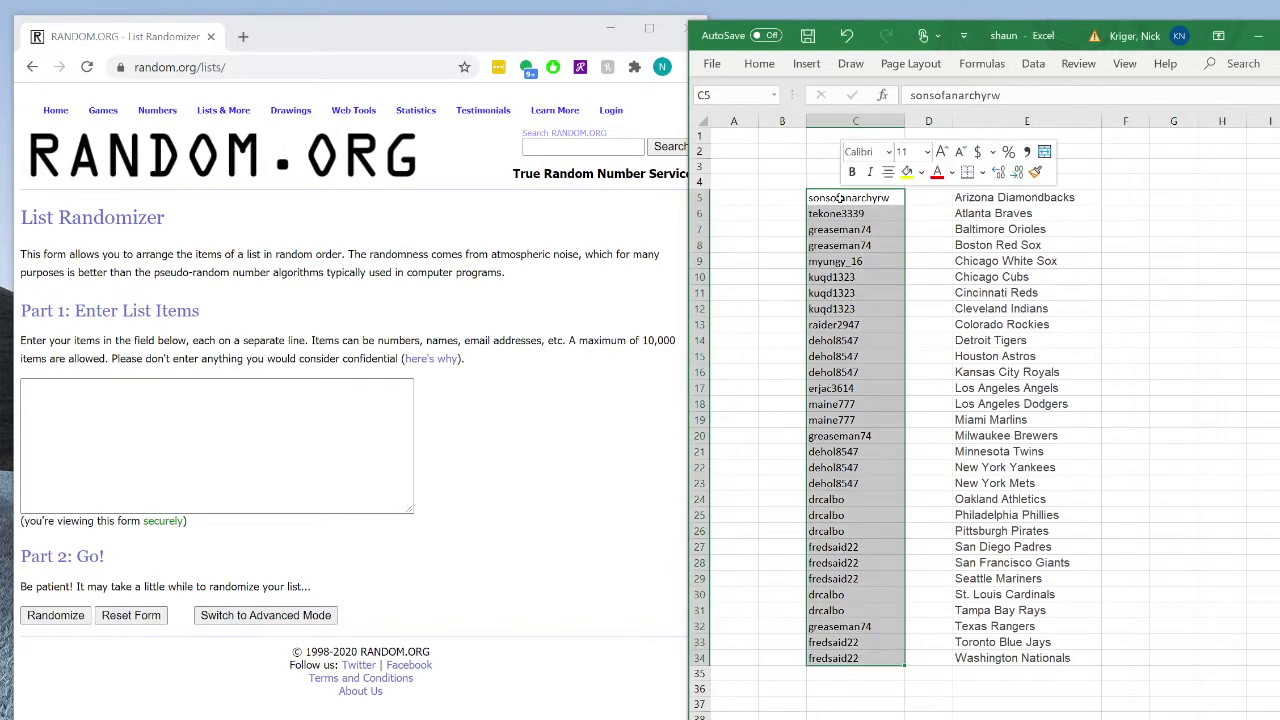
right_click(840, 198)
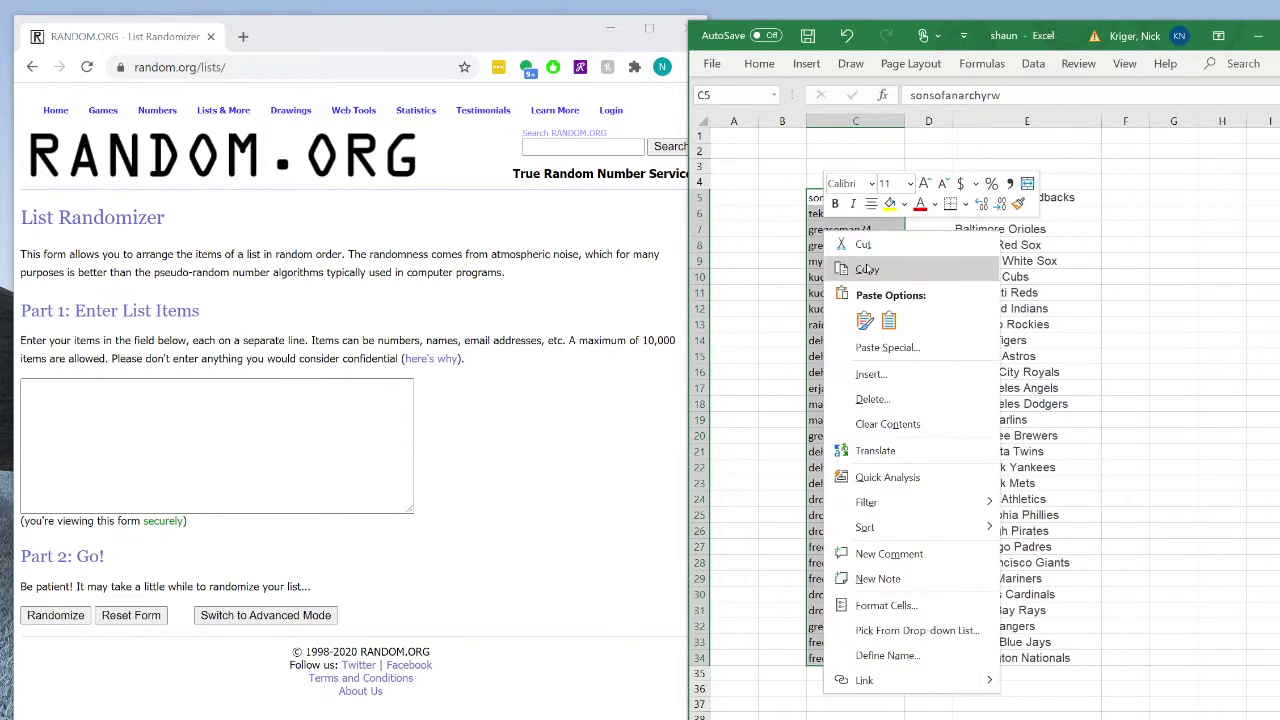
click(884, 237)
click(273, 428)
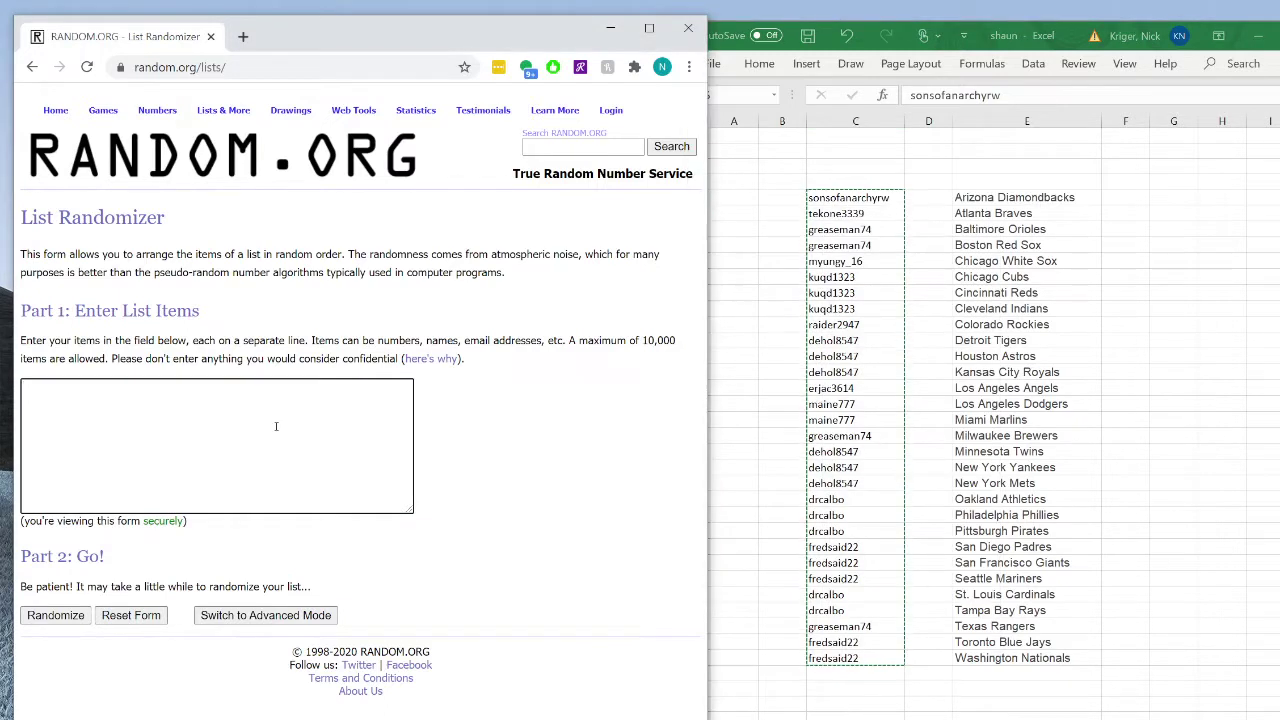
key(ctrl+v)
scroll(113, 486, up, 7)
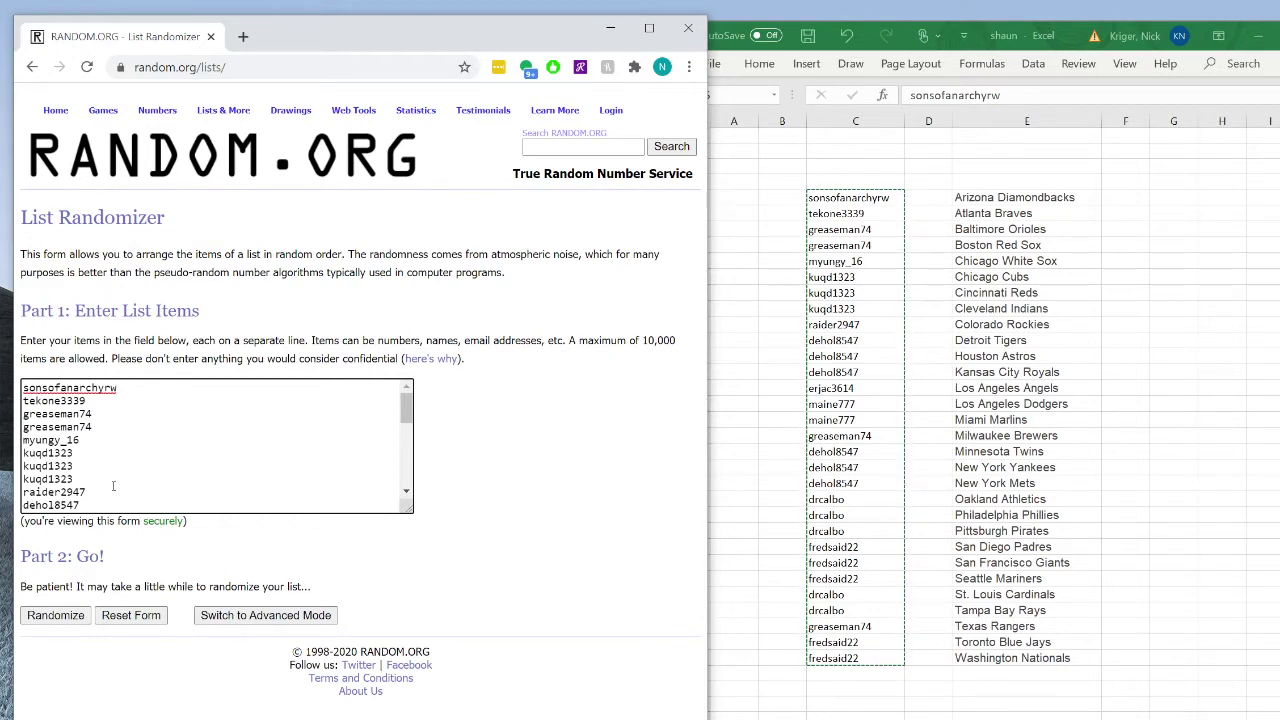
scroll(113, 486, down, 7)
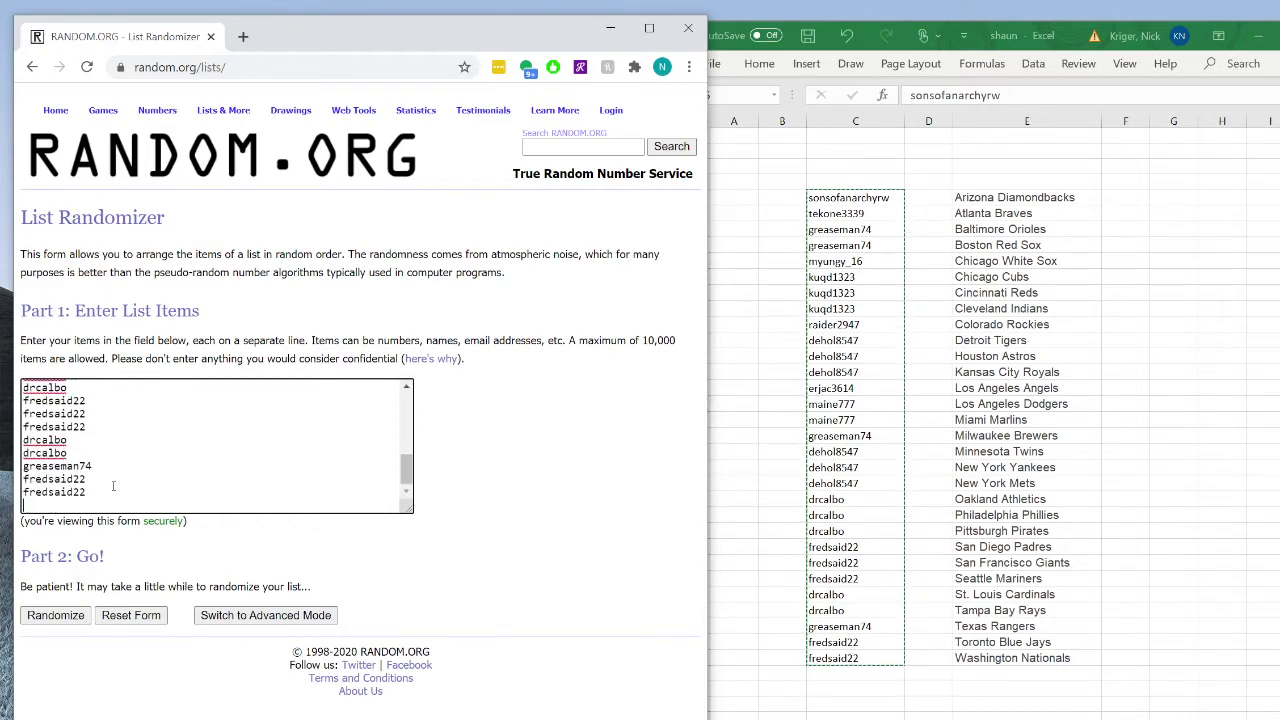
Randomize the list of participant usernames six times
click(55, 615)
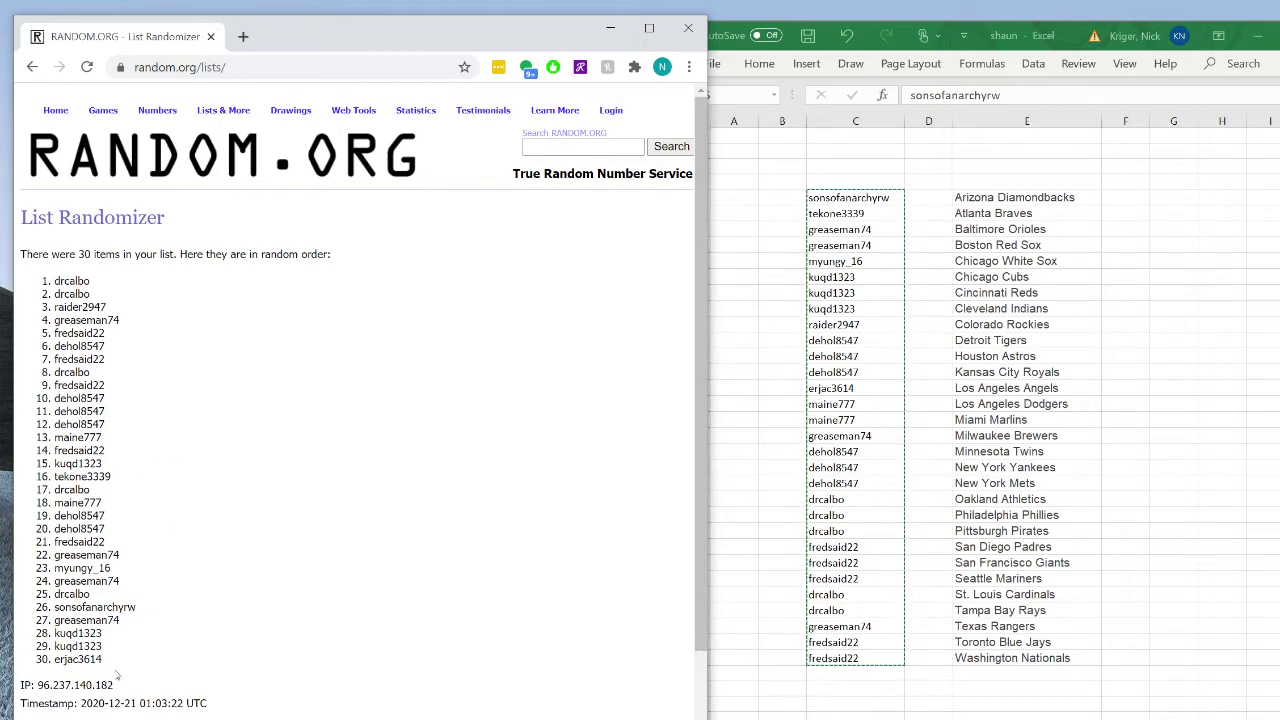
scroll(136, 525, down, 2)
click(43, 652)
click(43, 652)
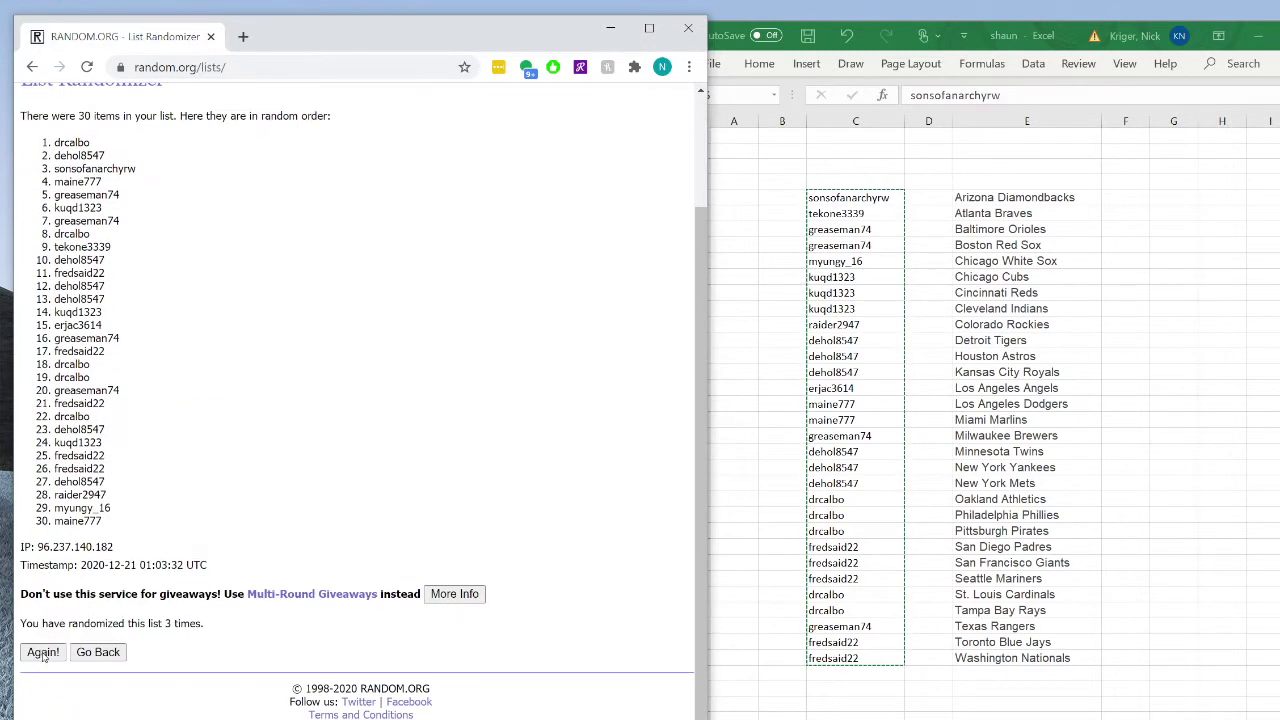
click(48, 654)
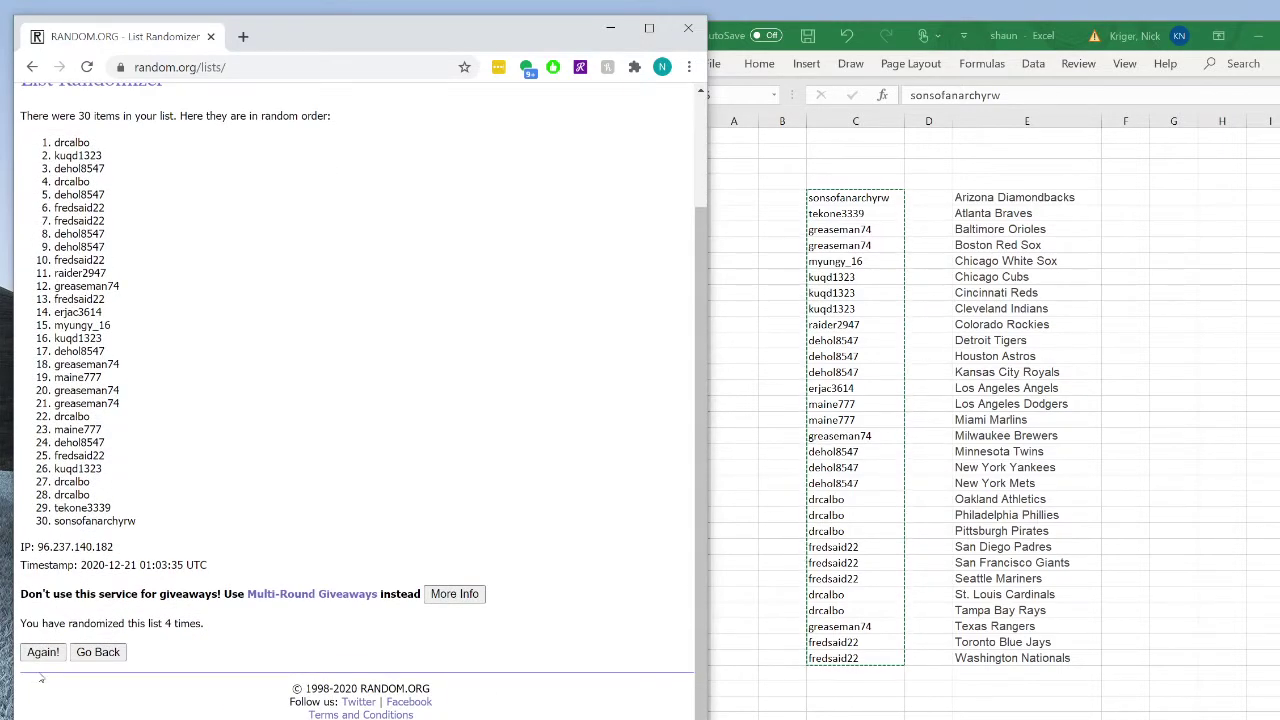
click(42, 652)
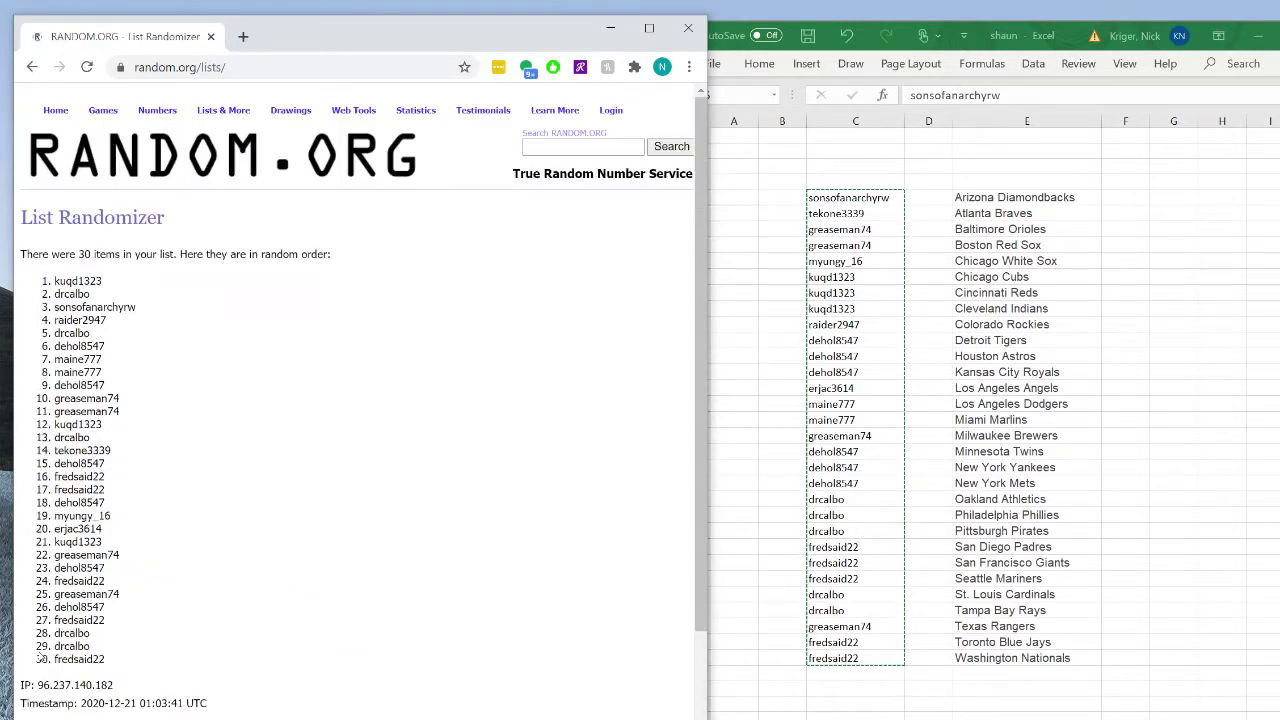
click(43, 654)
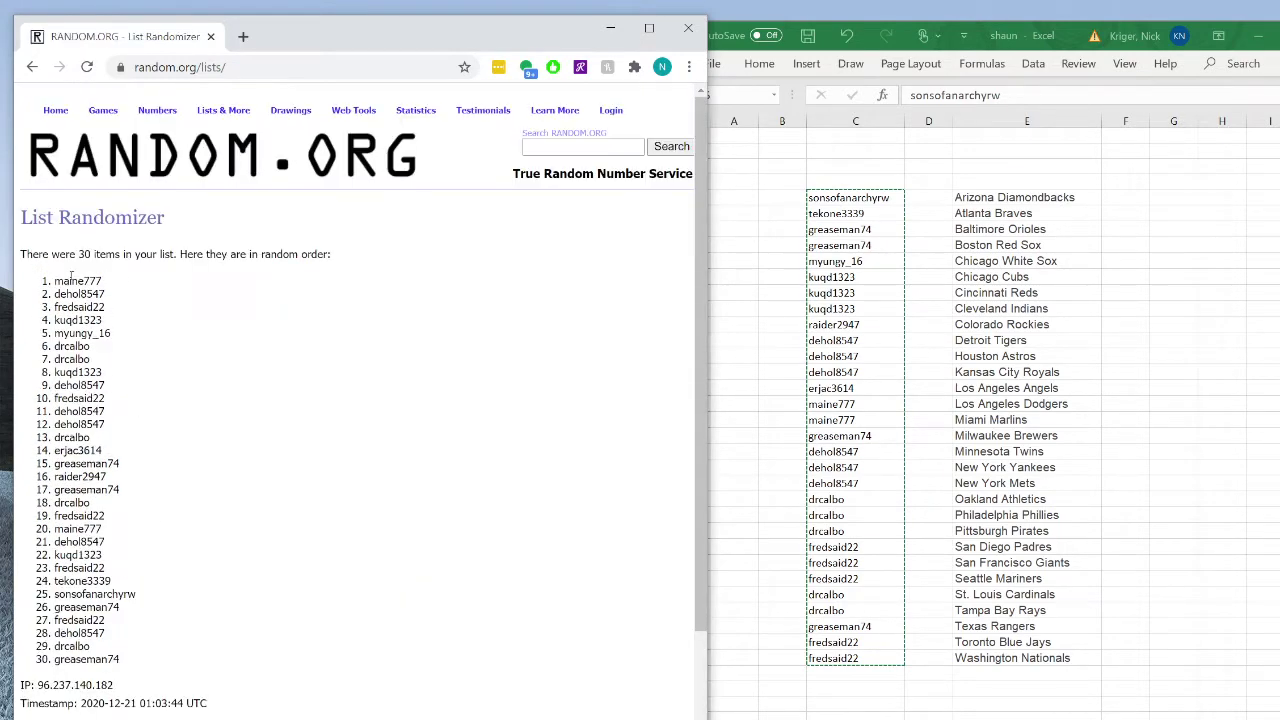
Copy the randomized usernames from RANDOM.ORG and paste them over the original usernames in C5:C34 in Excel
mouse_move(46, 281)
mouse_down()
mouse_move(134, 406)
mouse_move(140, 612)
mouse_move(155, 667)
mouse_move(126, 646)
mouse_move(137, 668)
mouse_move(37, 405)
mouse_move(30, 332)
mouse_move(46, 289)
mouse_up()
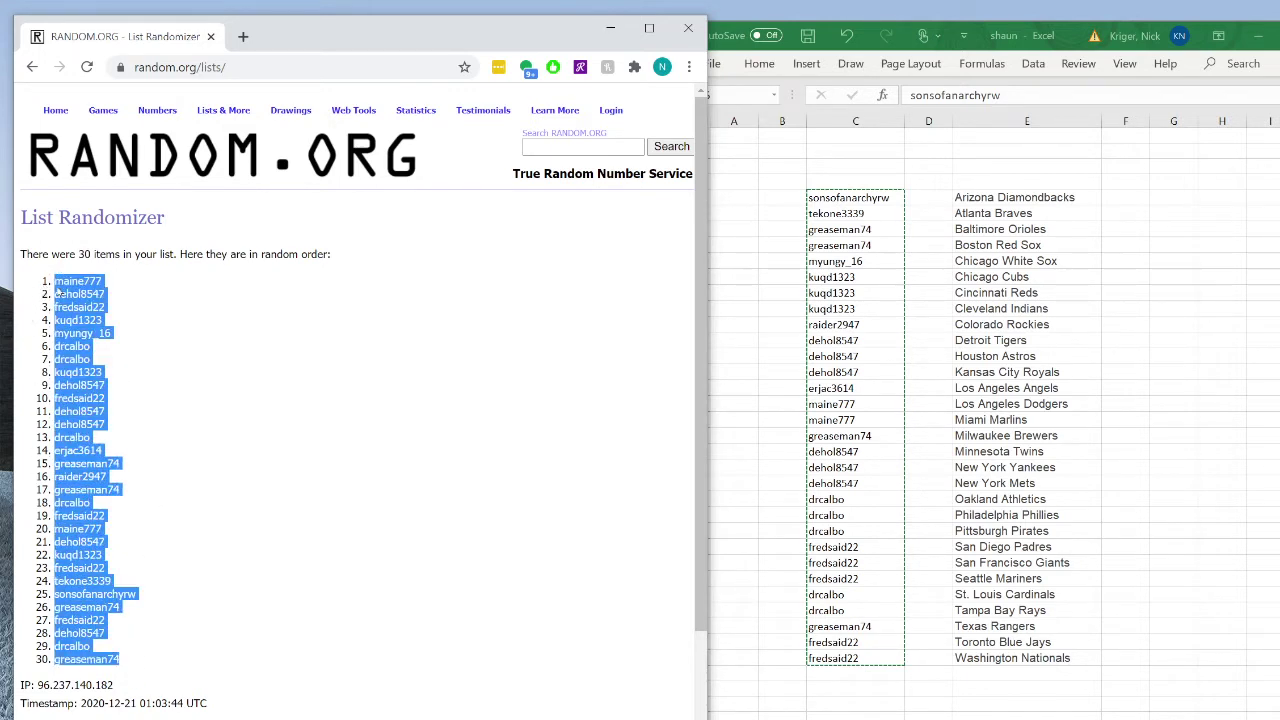
right_click(50, 290)
click(119, 303)
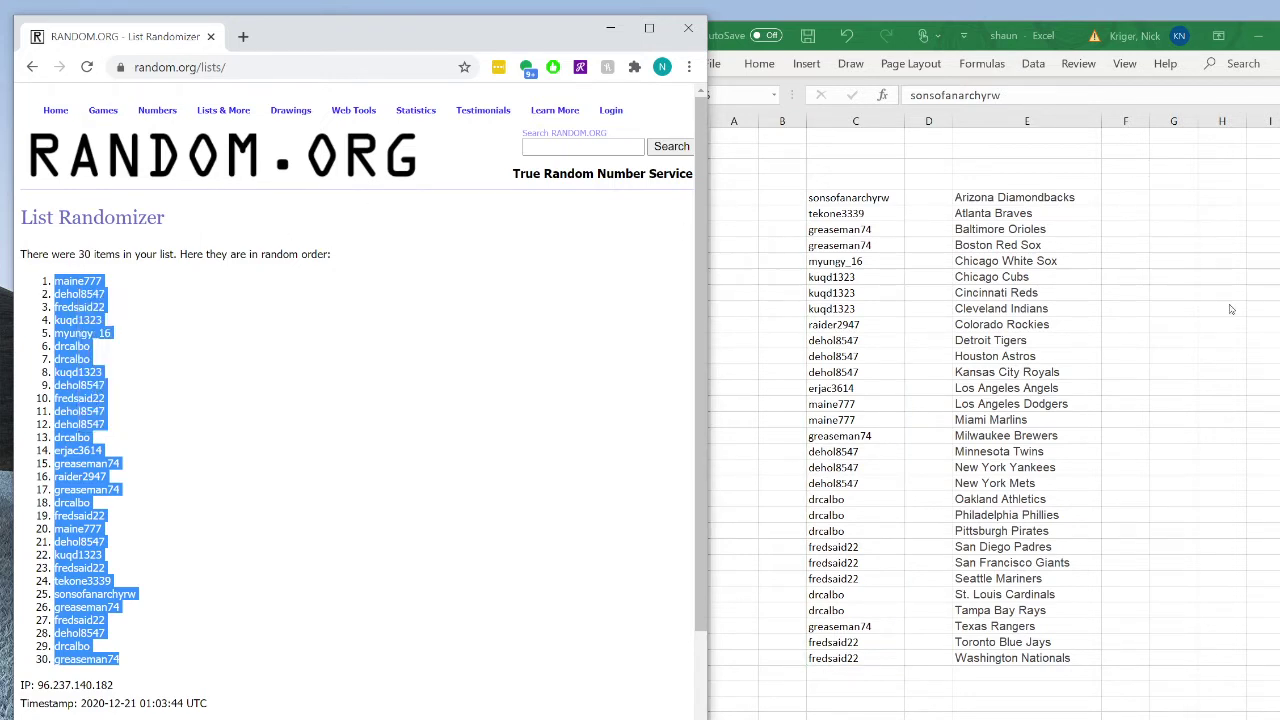
click(849, 197)
key(ctrl+shift+Down)
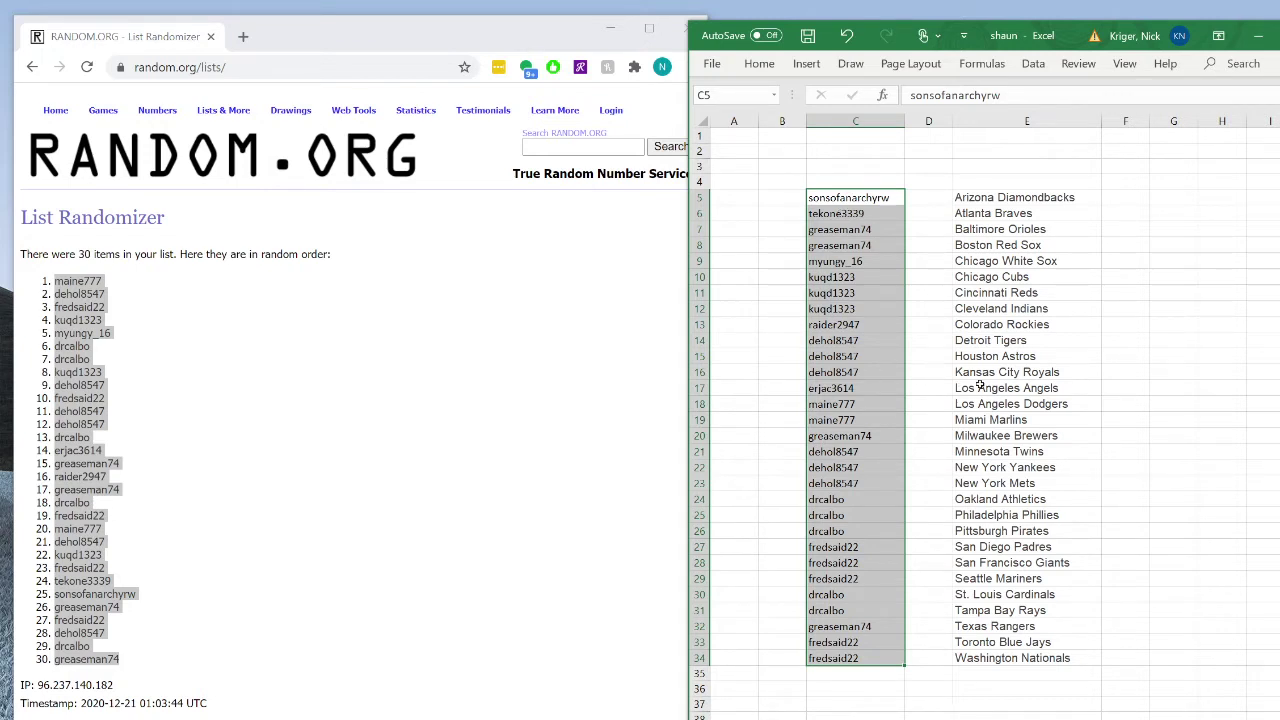
key(ctrl+v)
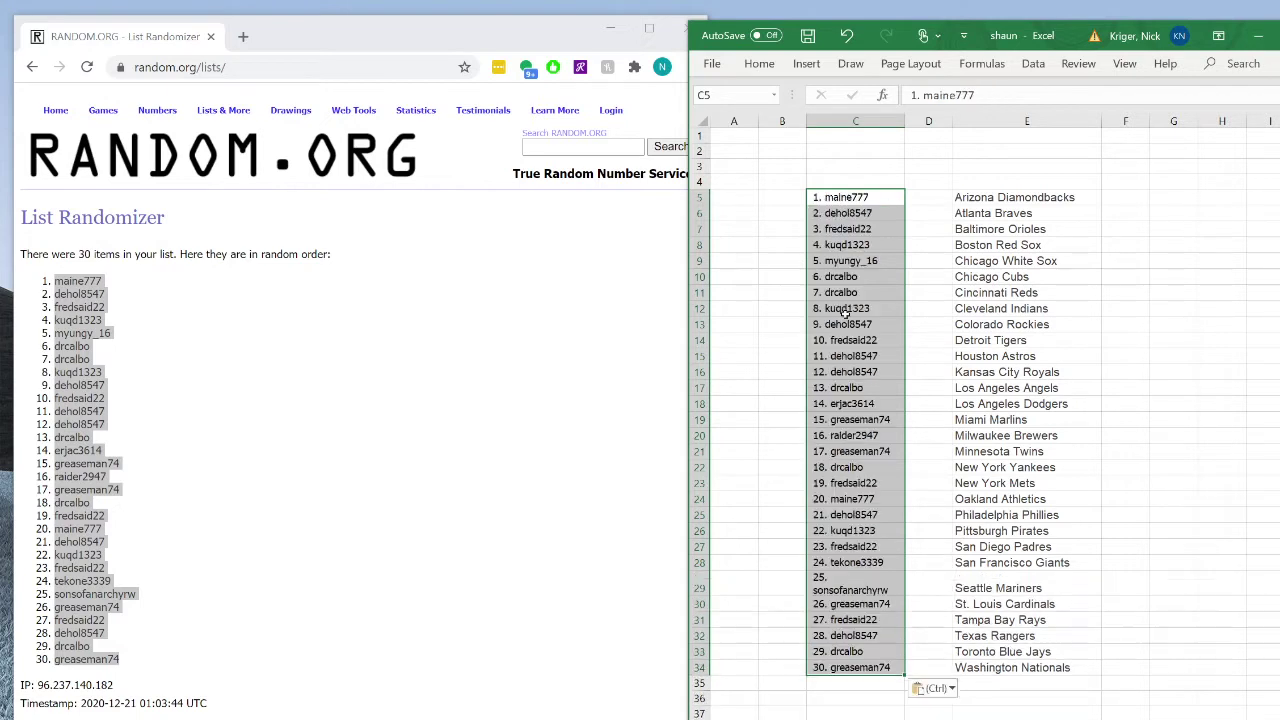
Copy the team names in E5:E34 into a blank List Randomizer form and check the pasted list from Arizona Diamondbacks to Washington Nationals
drag(1018, 197, 1005, 662)
key(ctrl+c)
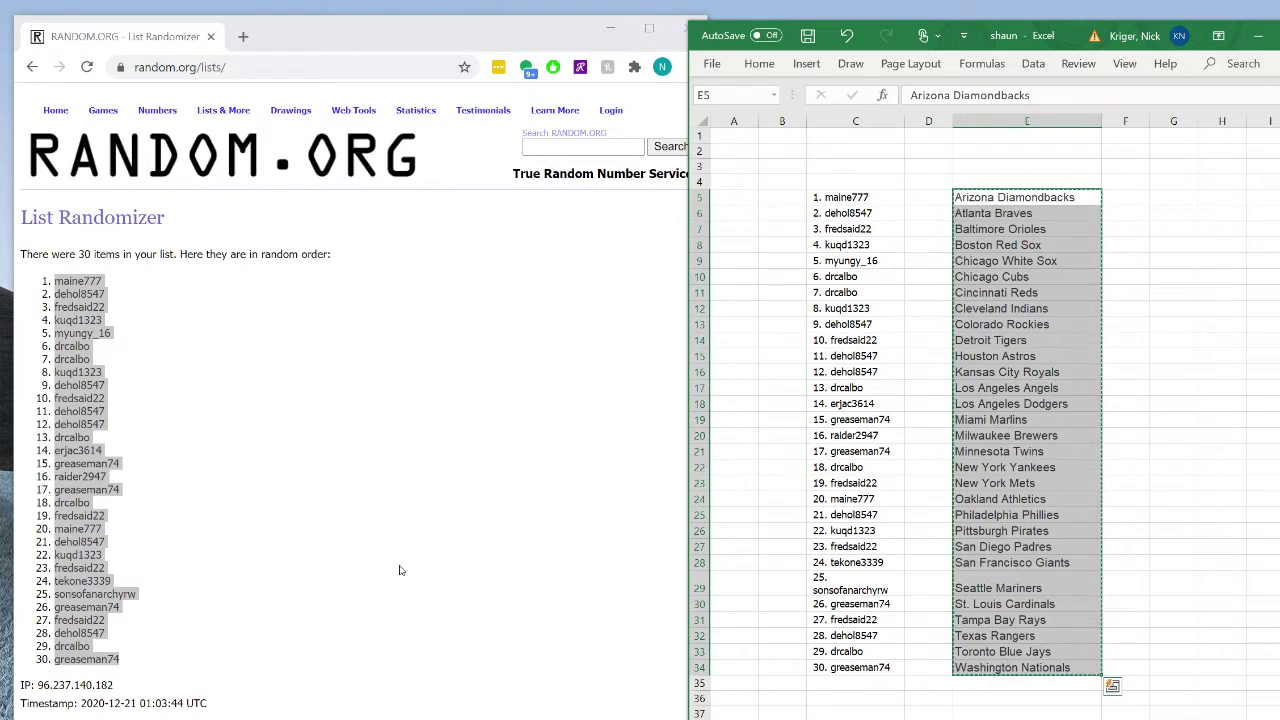
click(250, 518)
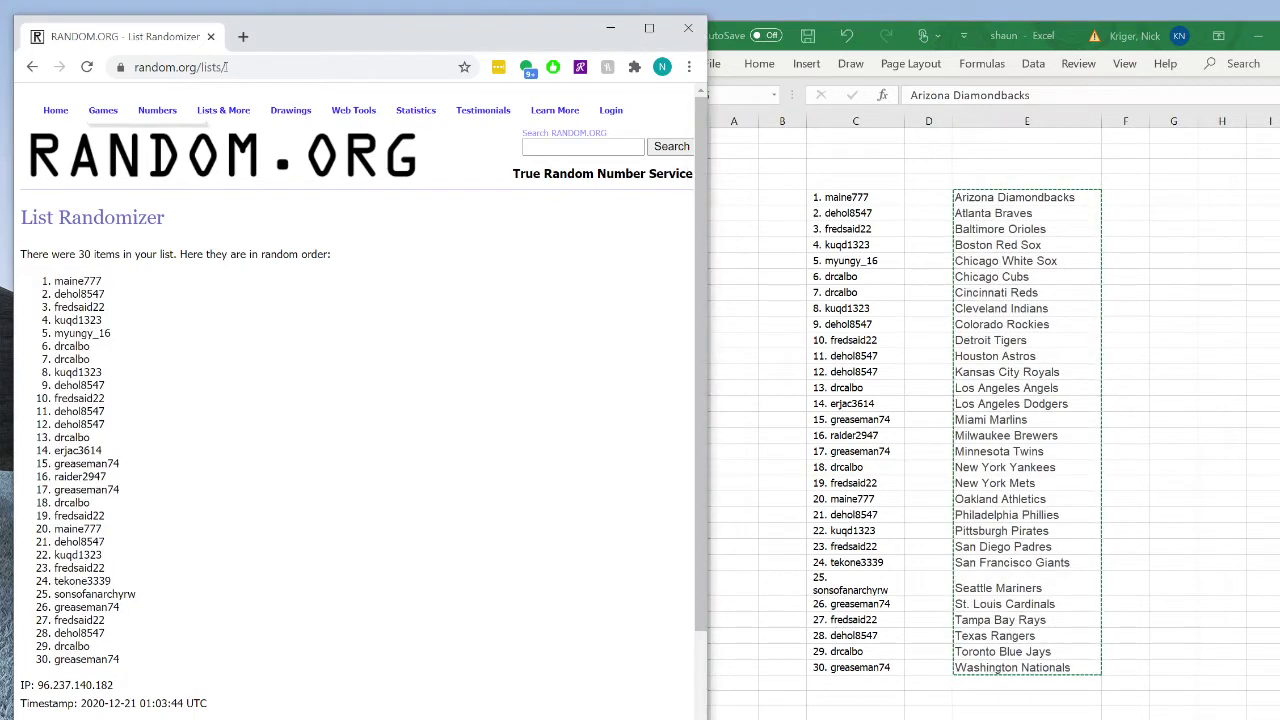
click(224, 130)
click(182, 413)
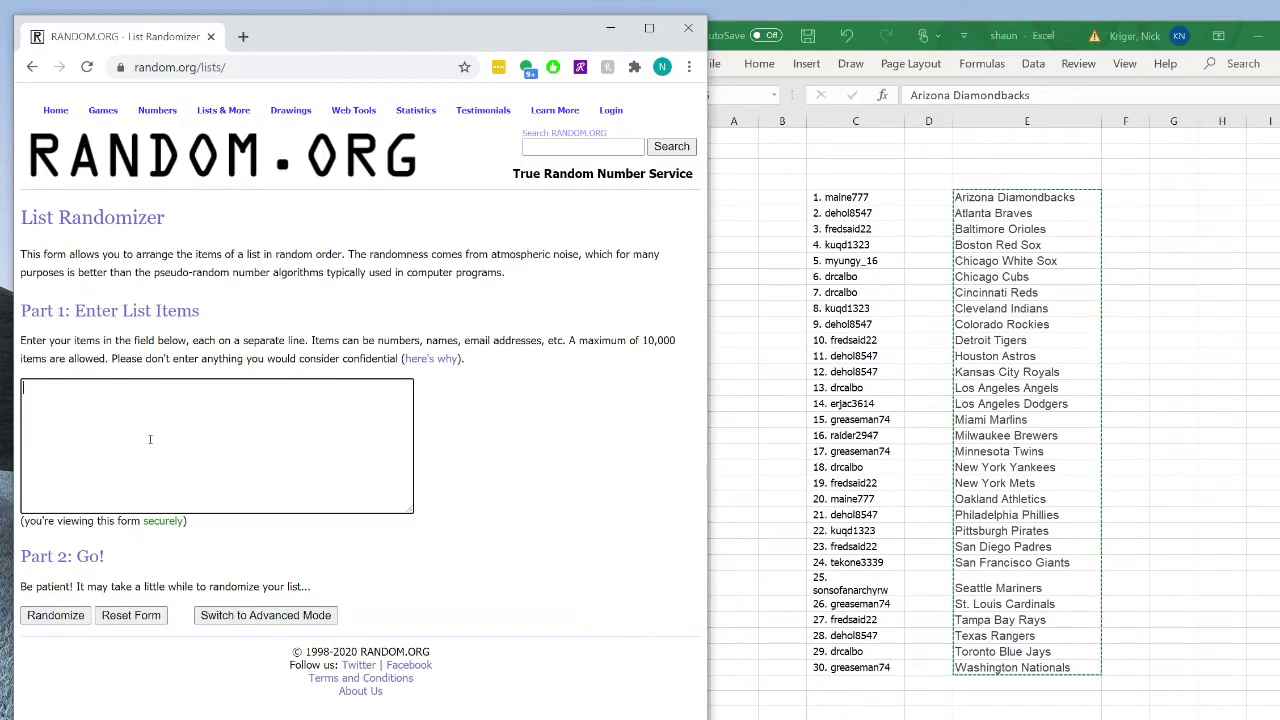
key(ctrl+v)
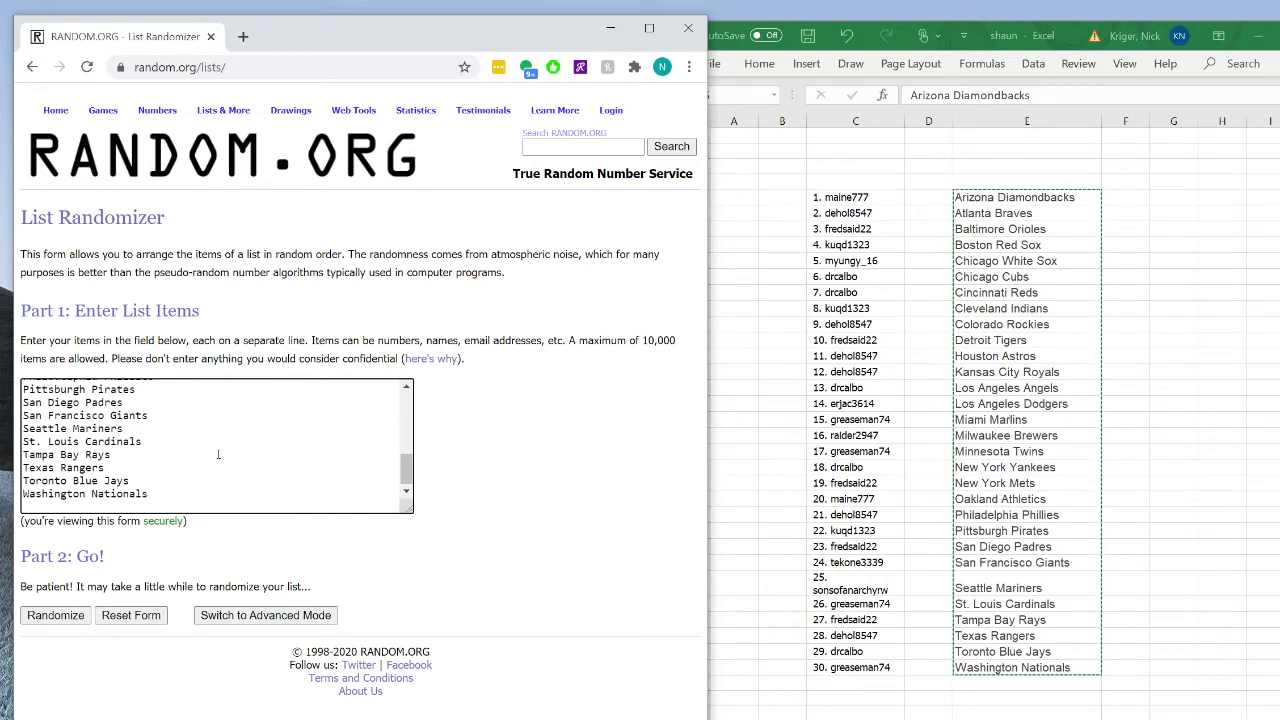
drag(167, 494, 2, 290)
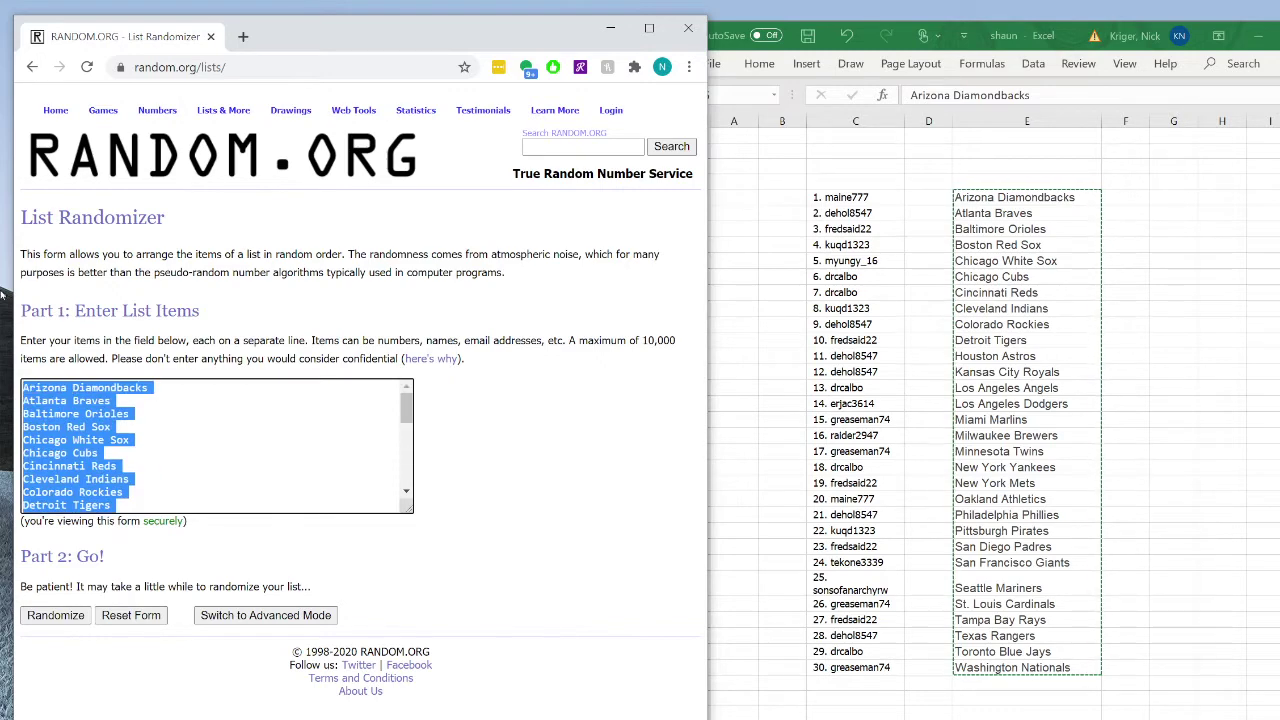
click(255, 455)
scroll(210, 465, down, 7)
scroll(198, 473, up, 1)
scroll(198, 473, up, 3)
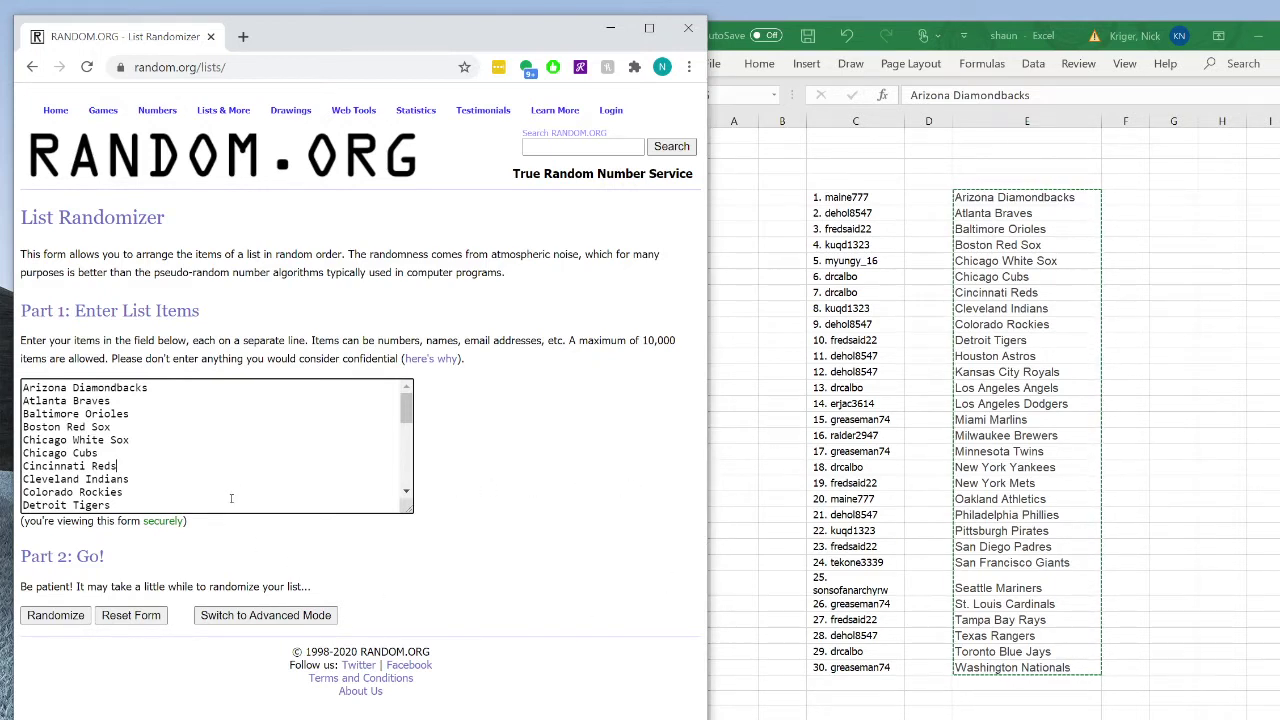
scroll(215, 450, down, 3)
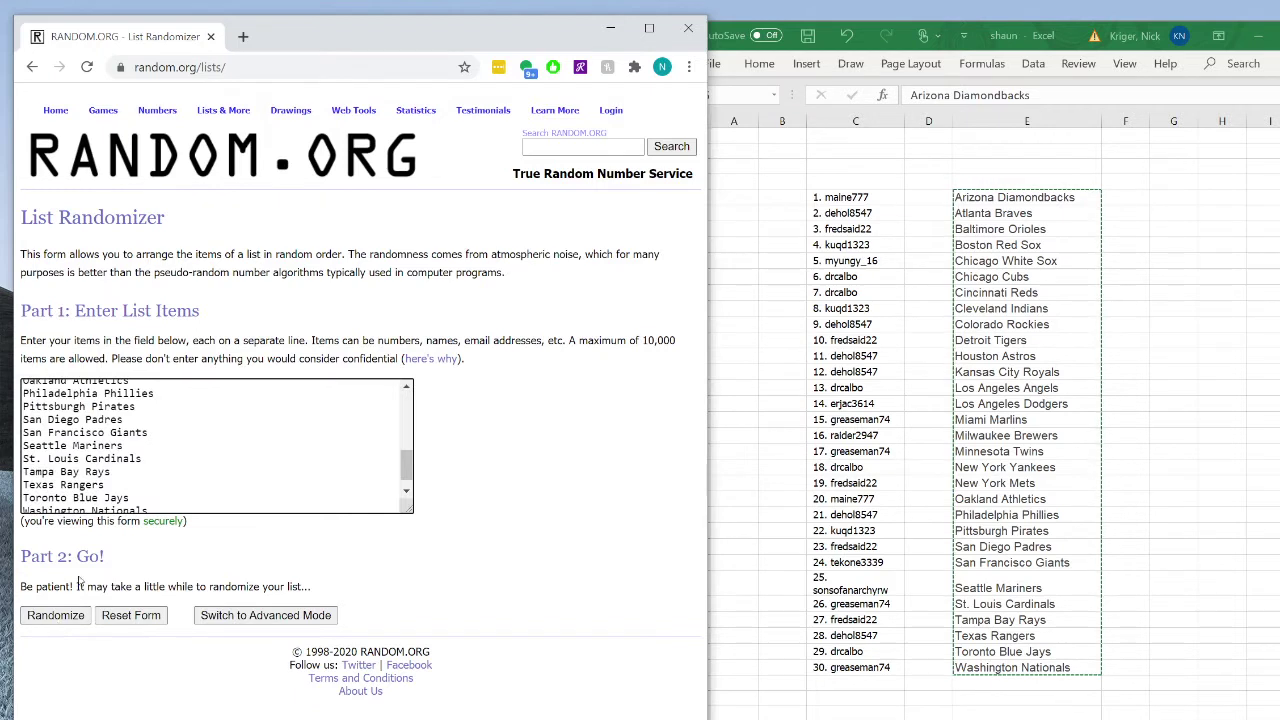
Randomize the list of baseball team names six times
click(57, 621)
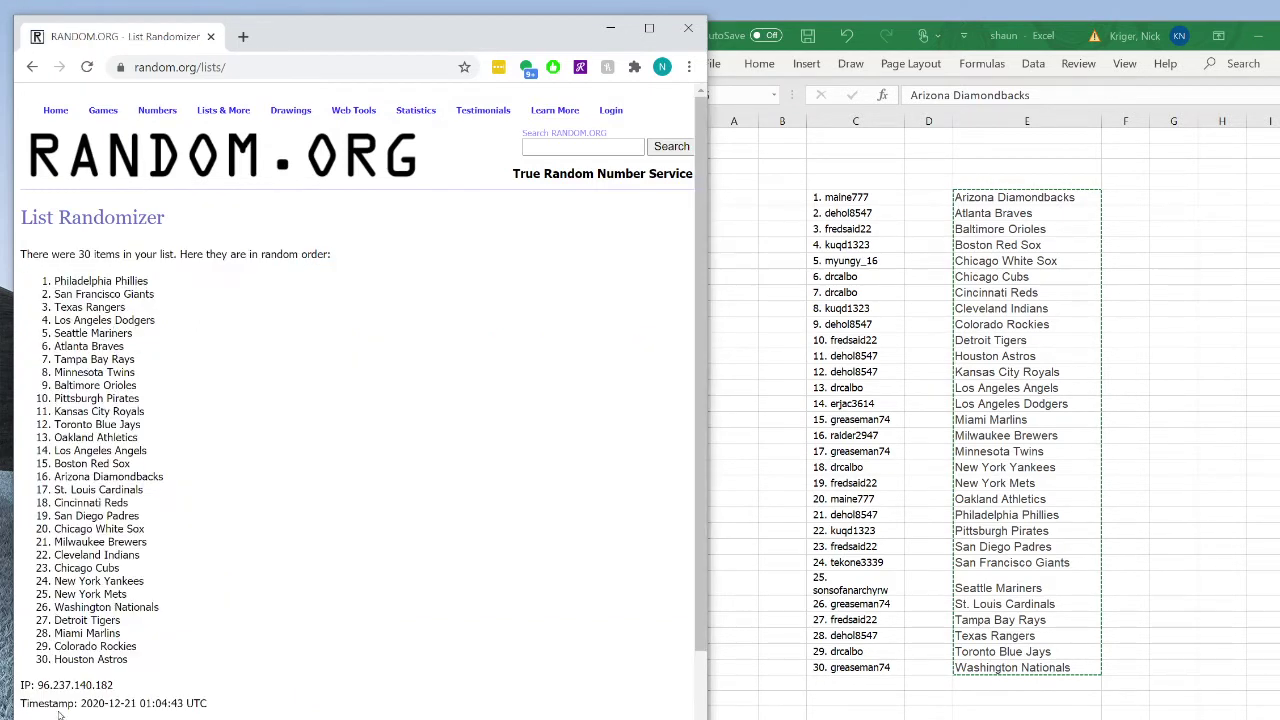
scroll(59, 714, down, 2)
click(41, 653)
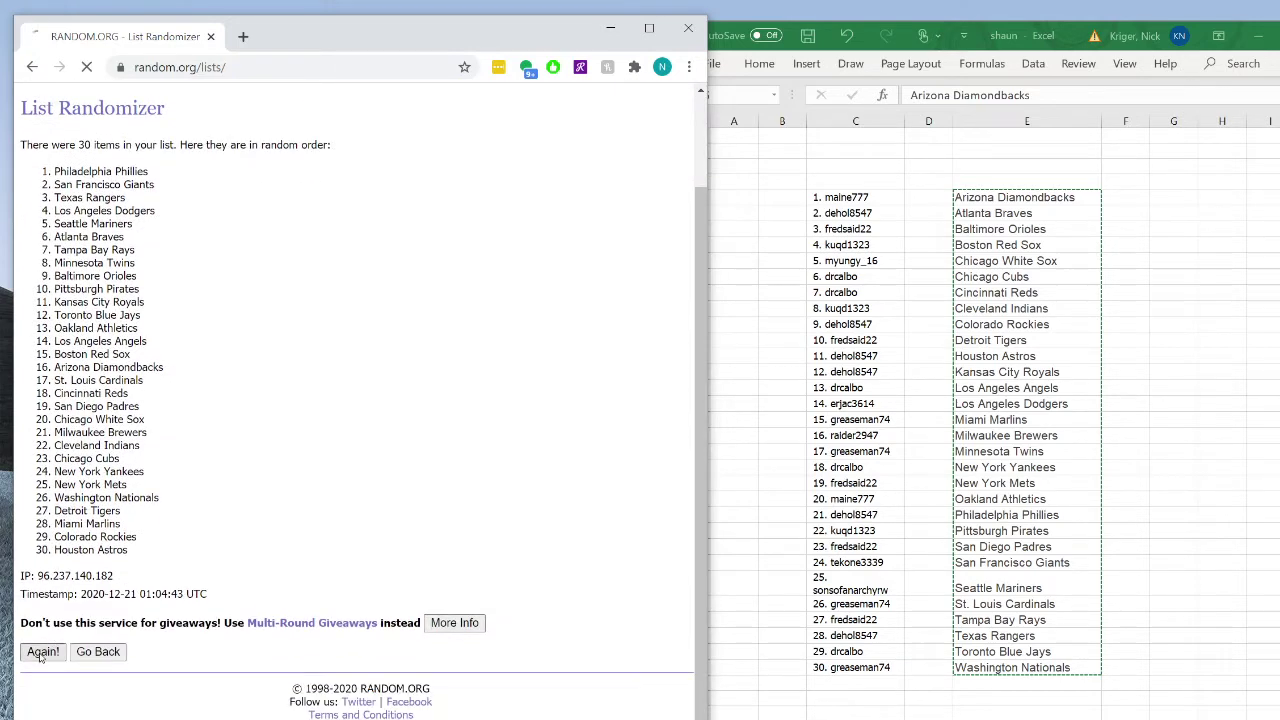
click(43, 658)
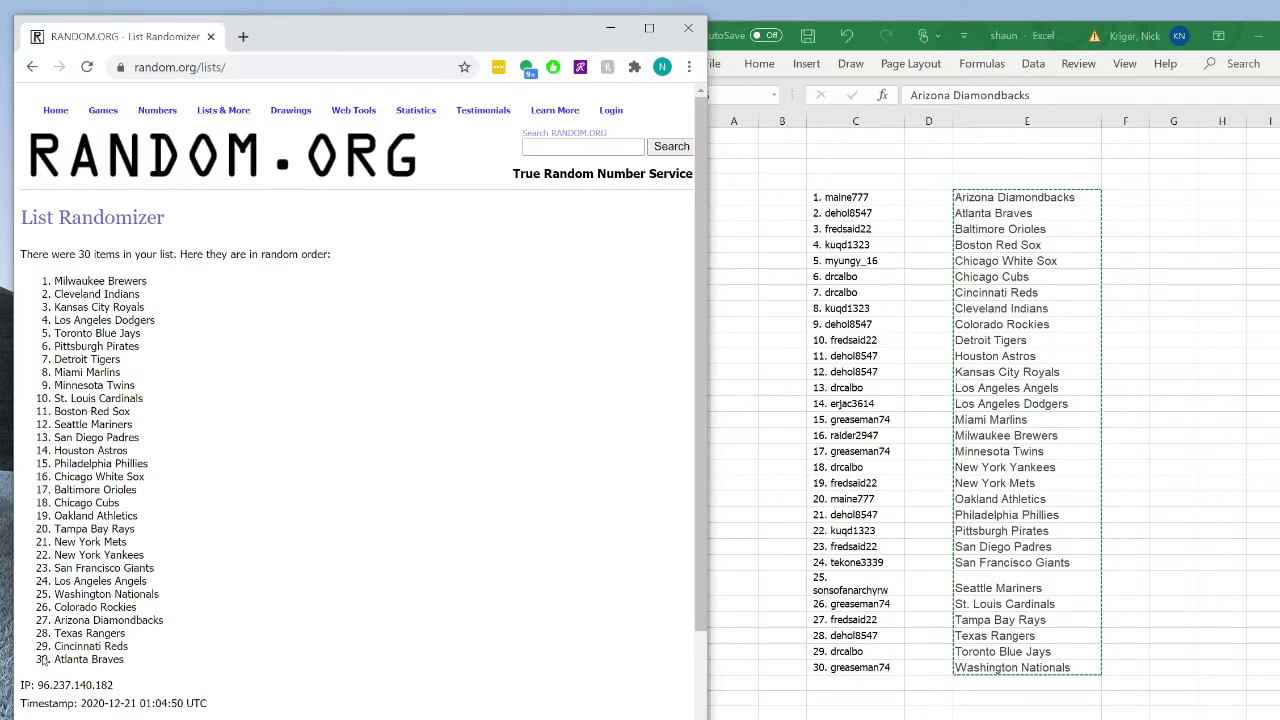
scroll(75, 568, down, 3)
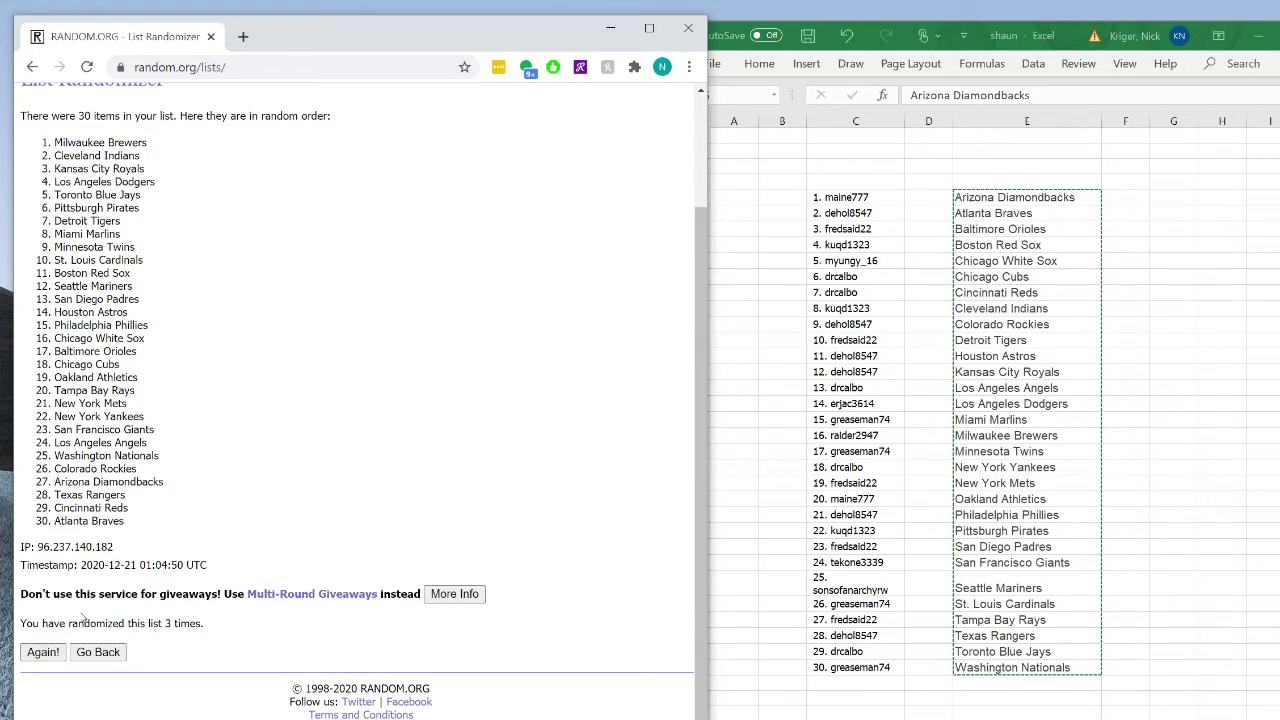
click(35, 652)
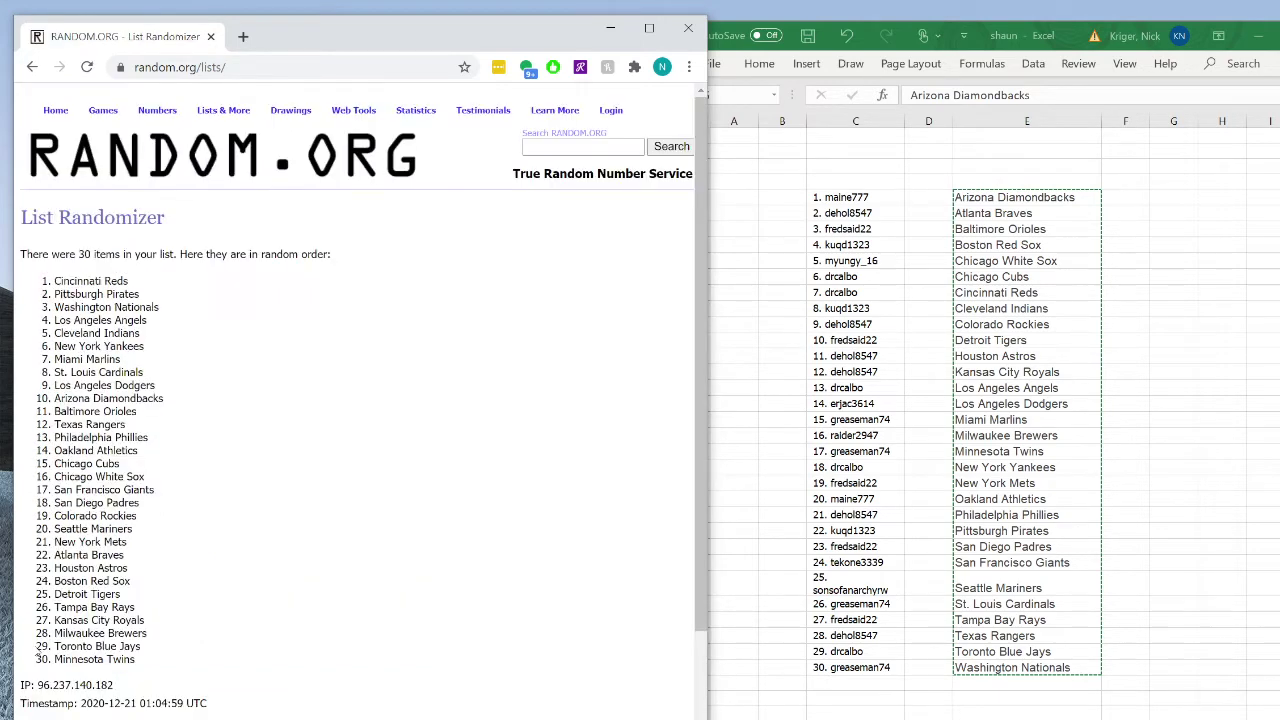
click(45, 658)
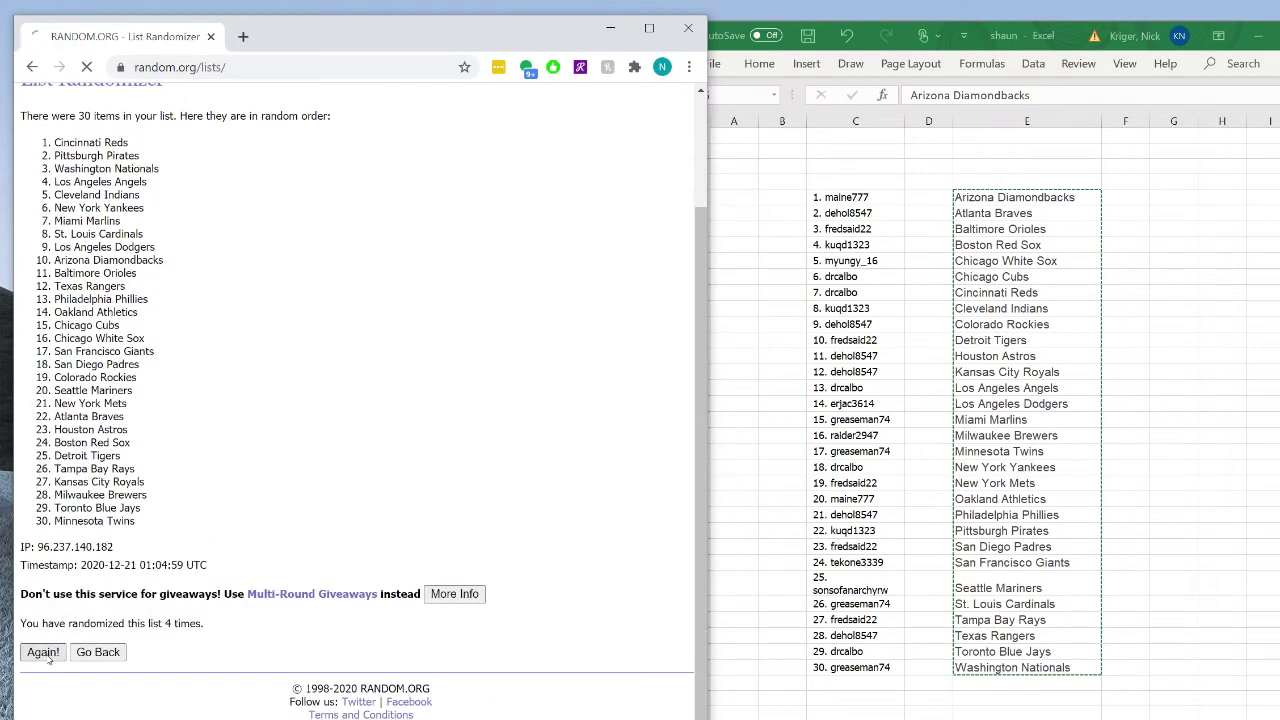
scroll(48, 658, down, 2)
click(42, 654)
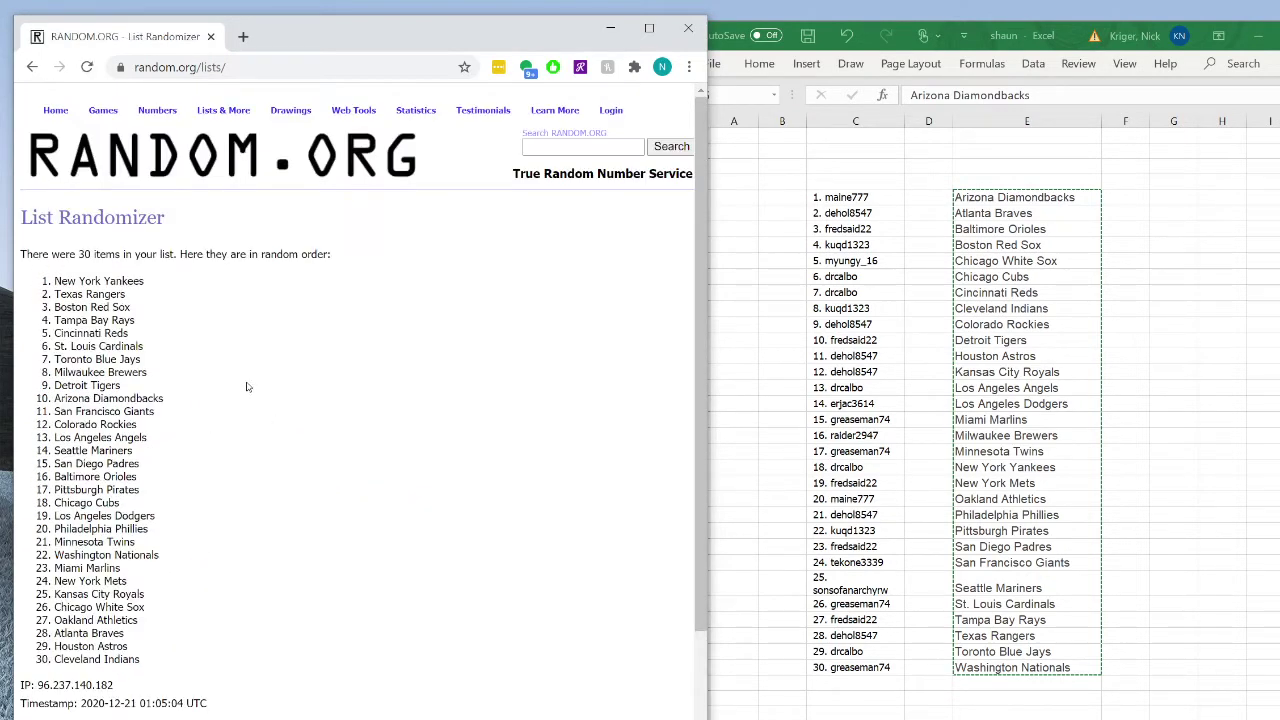
Copy the randomized team names from RANDOM.ORG and paste them over the original teams in E5:E34 in Excel
drag(146, 666, 35, 275)
key(ctrl+c)
click(1000, 205)
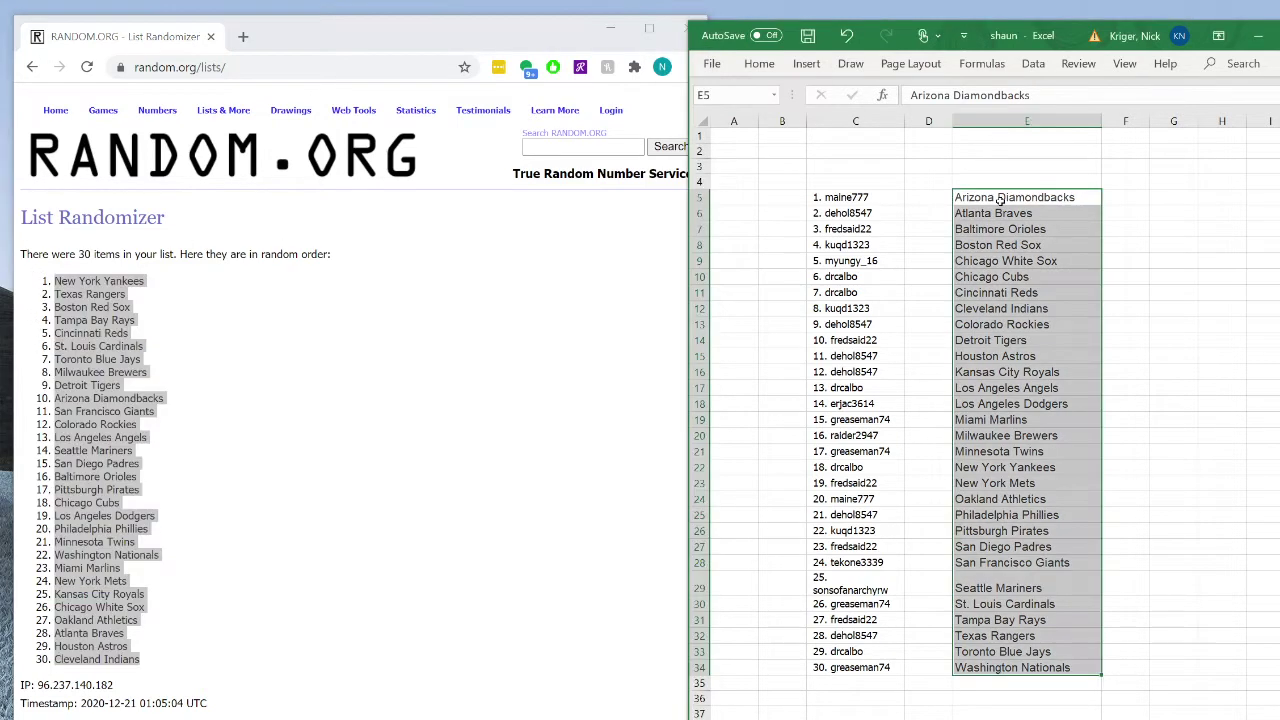
key(ctrl+v)
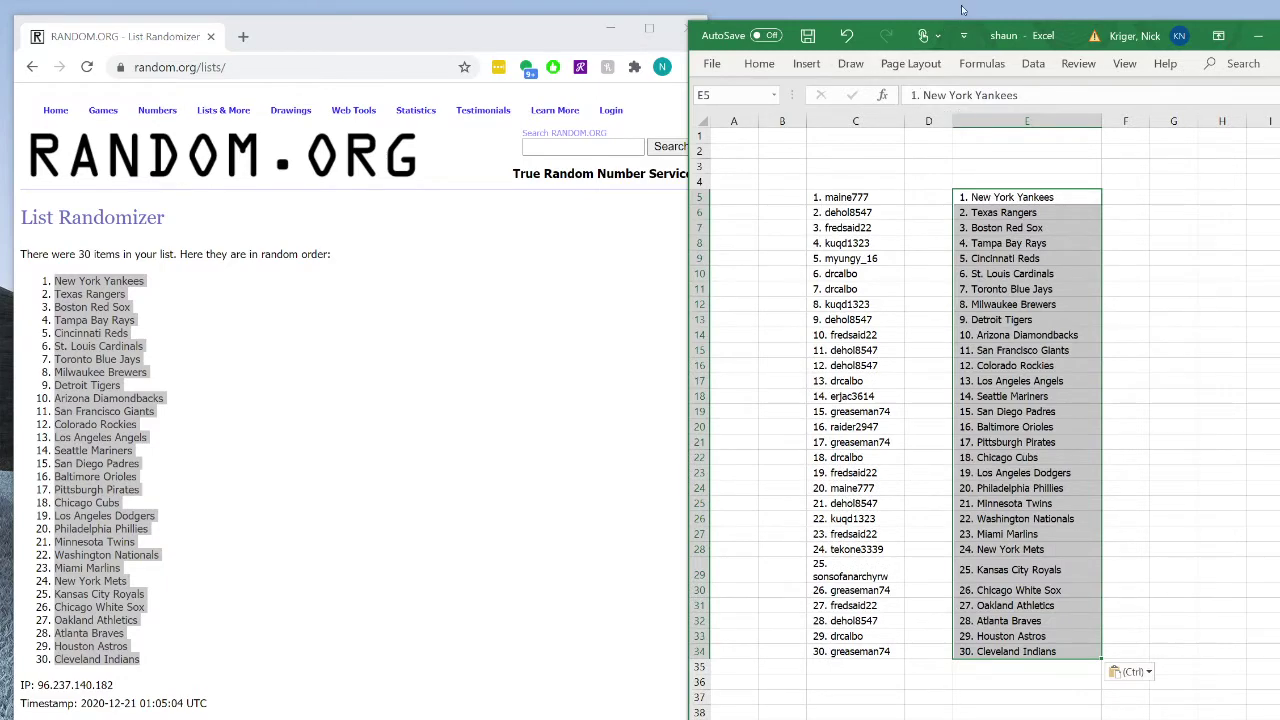
Move the spreadsheet window toward the middle of the screen and enlarge the sheet to read the randomized results
drag(1070, 27, 634, 23)
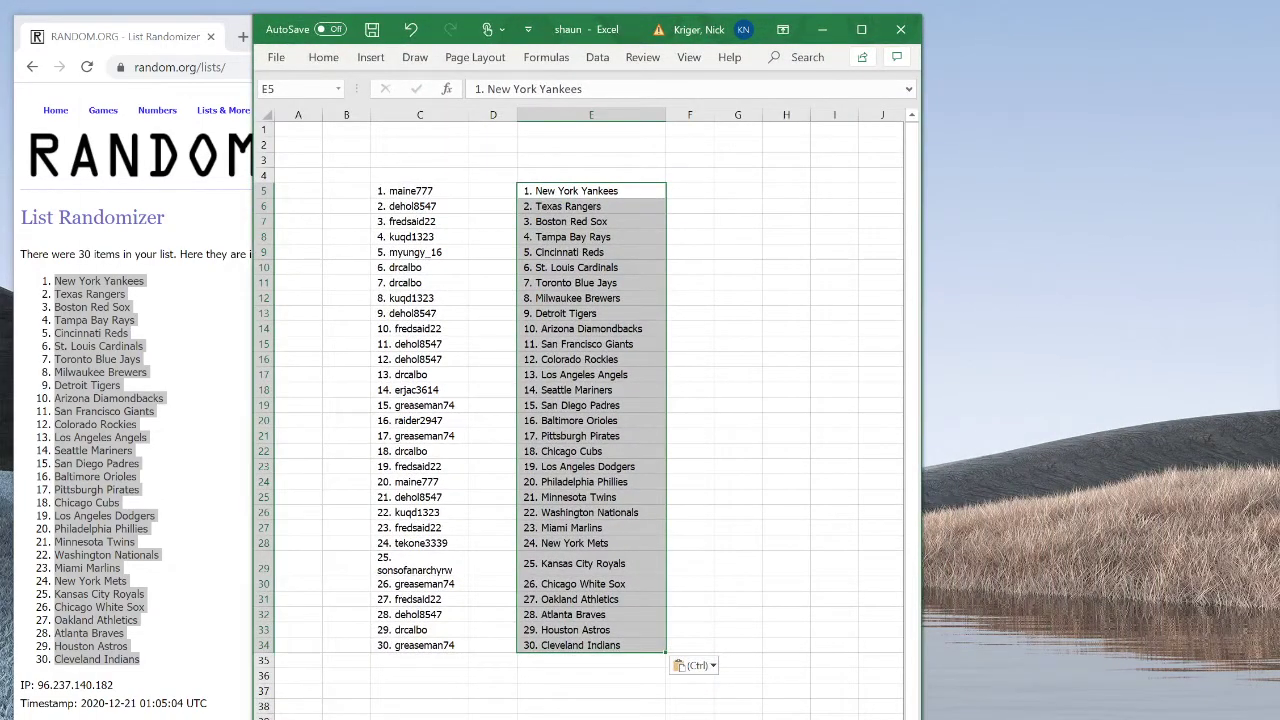
scroll(590, 415, up, 10)
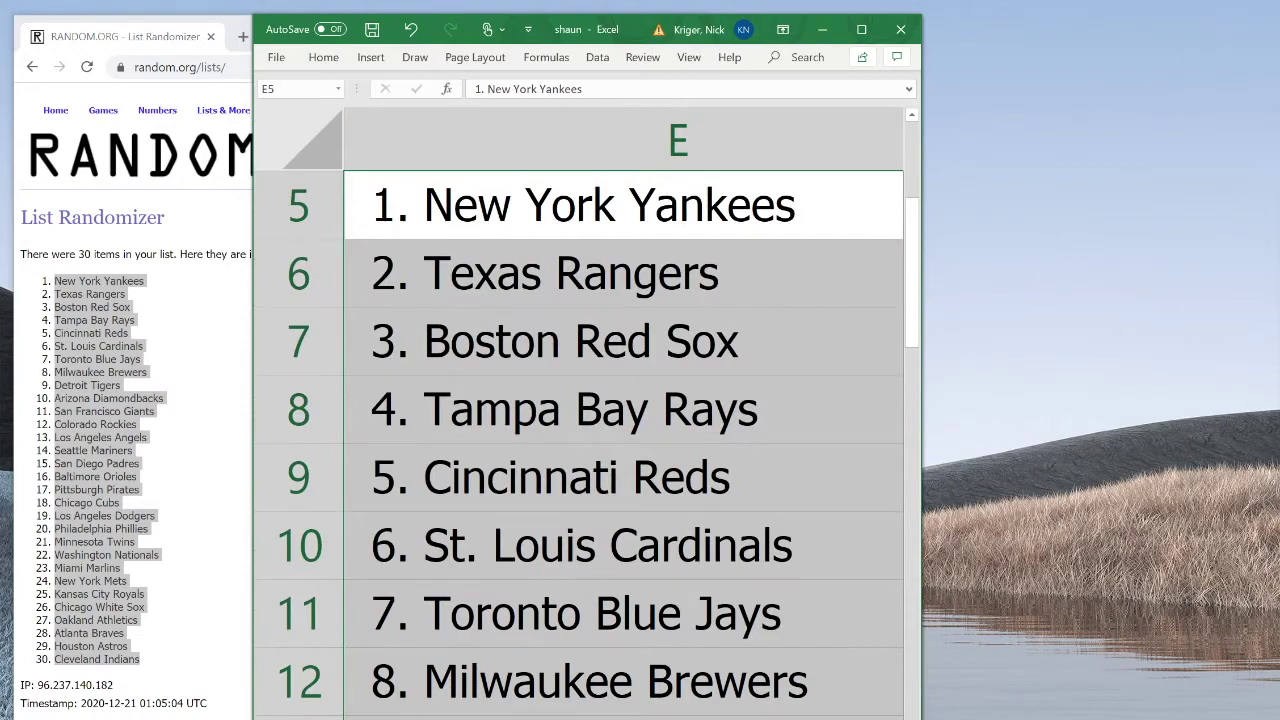
Zoom the sheet out to examine the complete username list alongside the team list in rows 5 to 34
scroll(580, 413, down, 4)
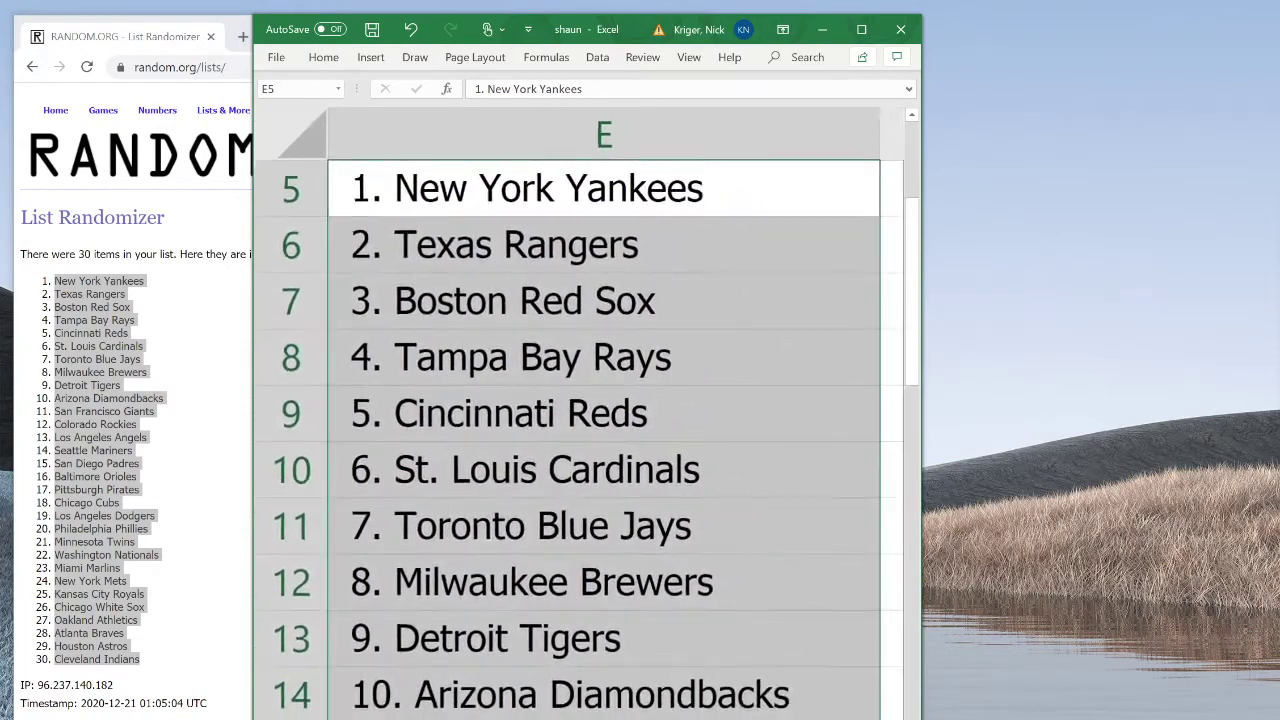
scroll(580, 413, down, 5)
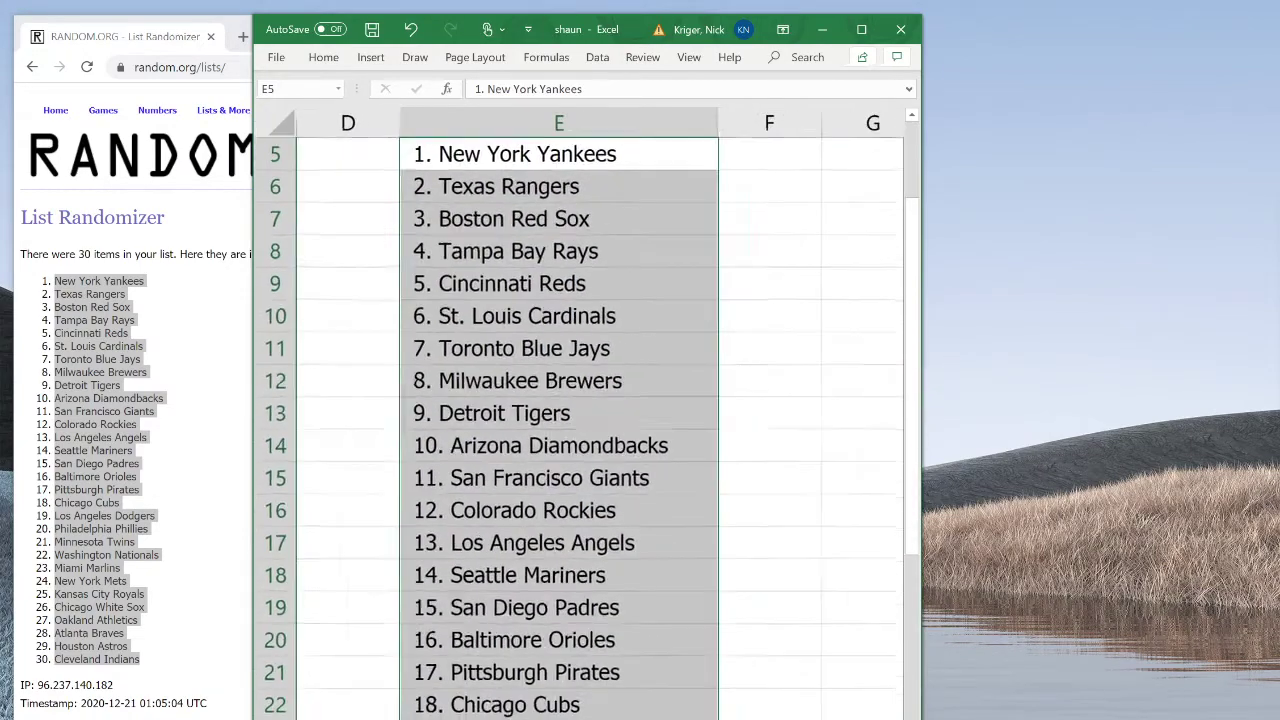
scroll(580, 413, down, 4)
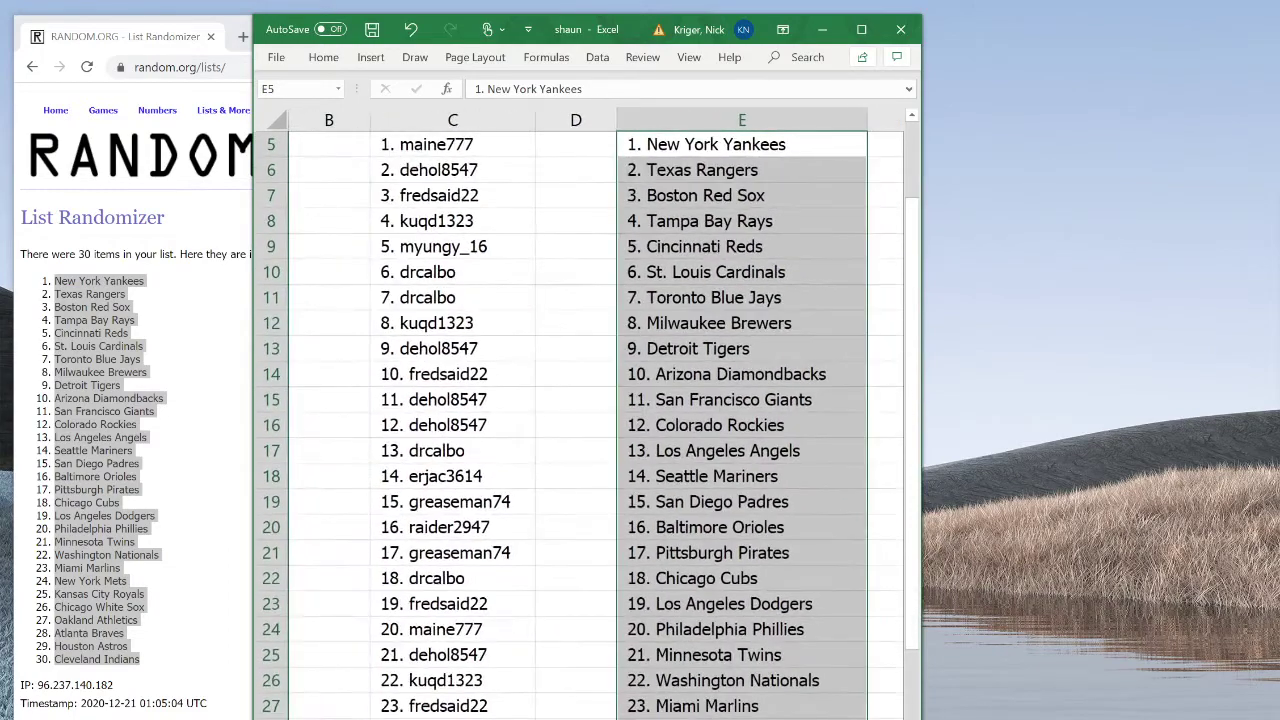
scroll(580, 413, down, 2)
scroll(579, 413, down, 1)
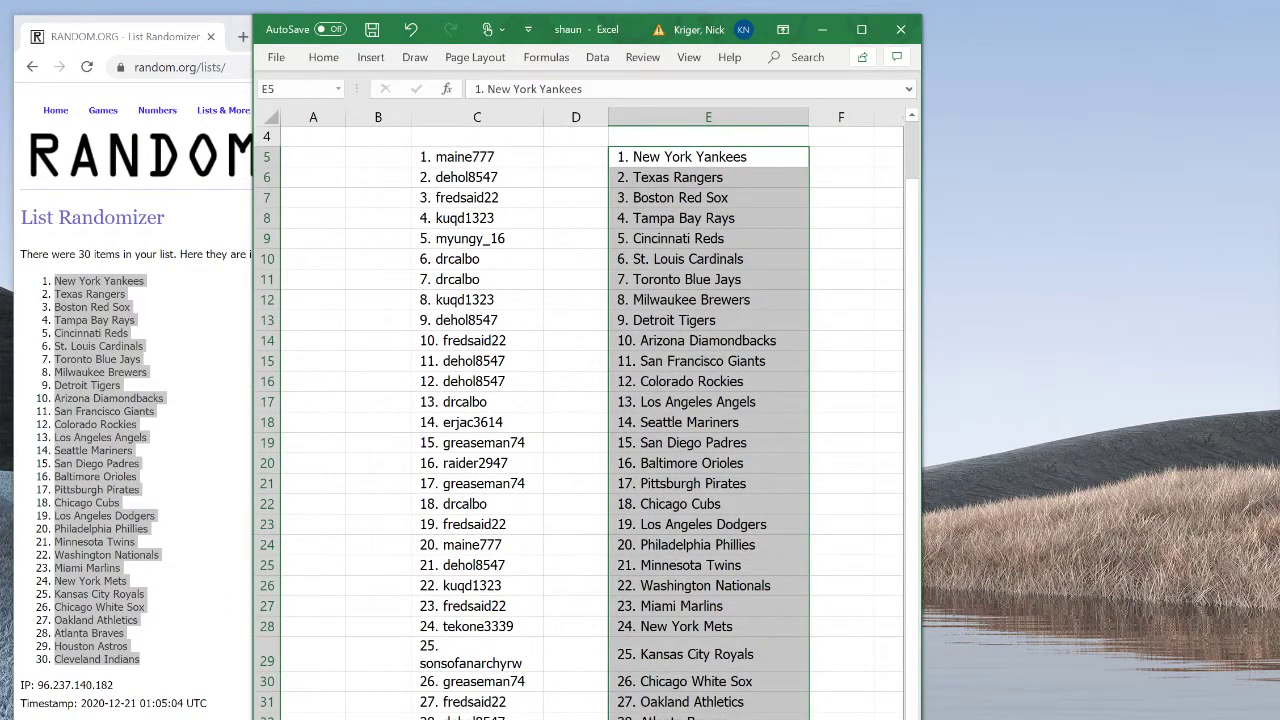
scroll(579, 413, down, 1)
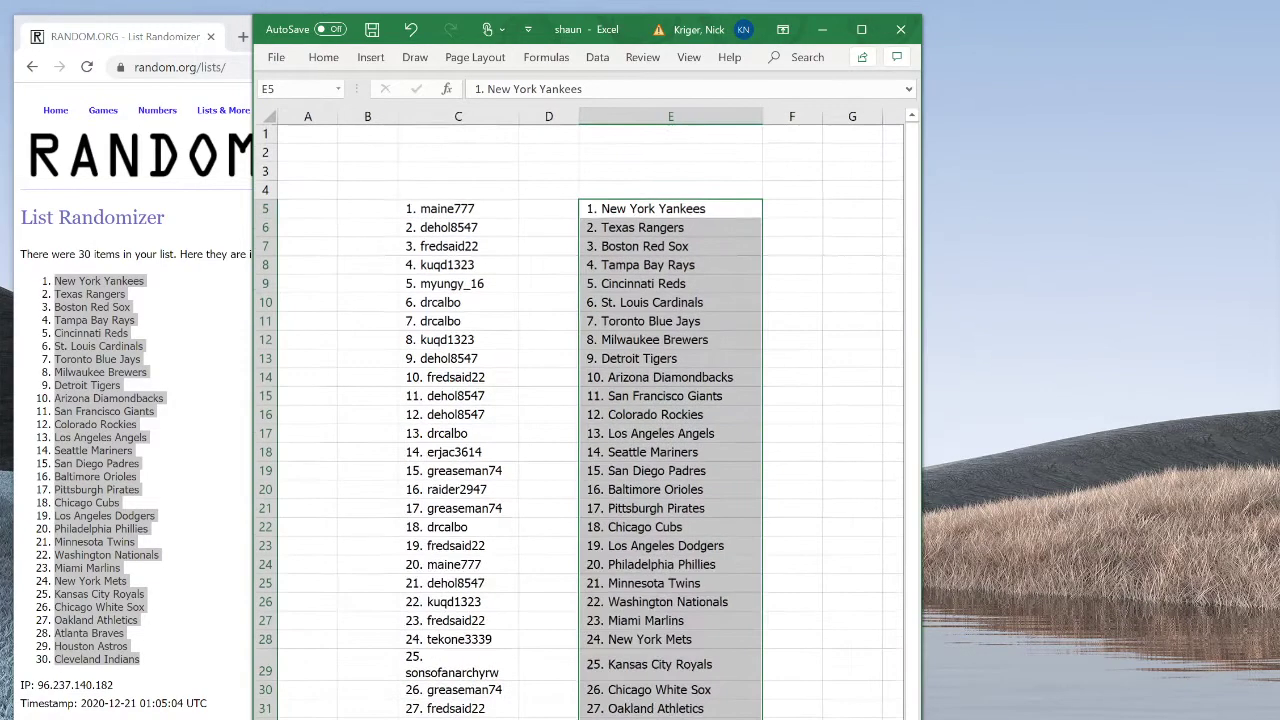
scroll(579, 413, down, 1)
scroll(579, 413, down, 1)
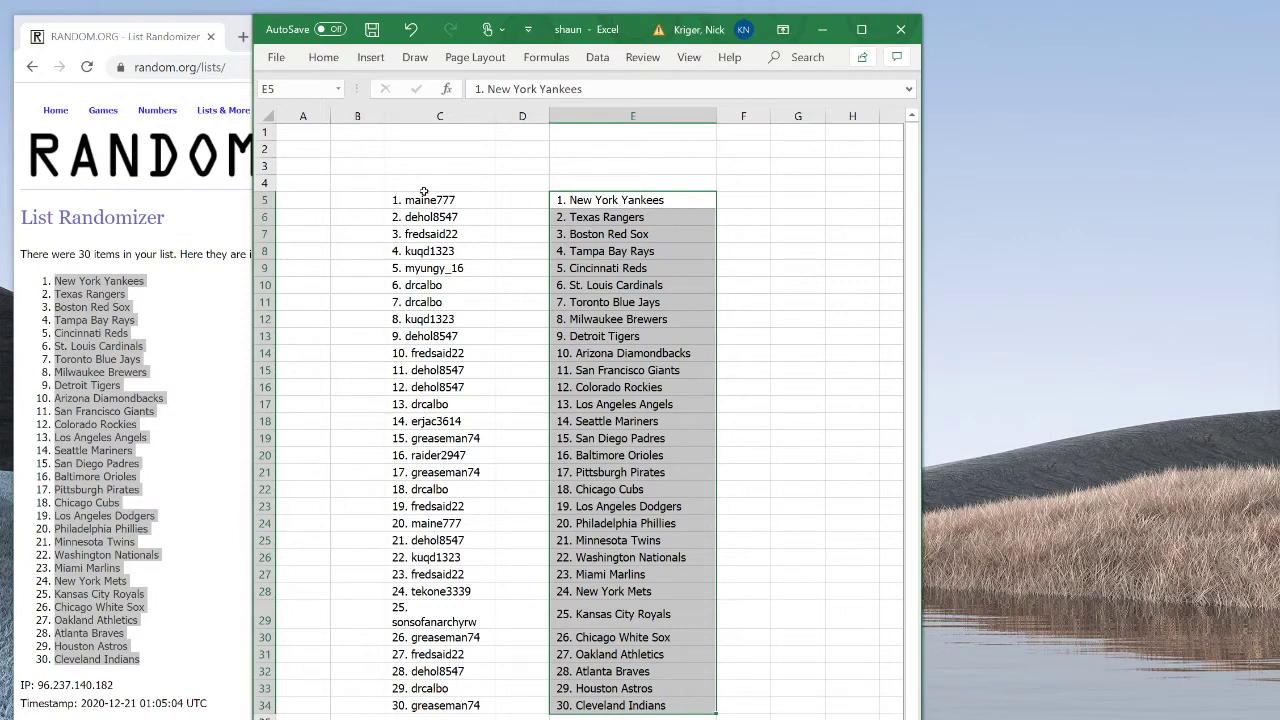
Move the paired username and team lists from C5:E34 up to start at C2, and save the workbook
drag(421, 200, 665, 706)
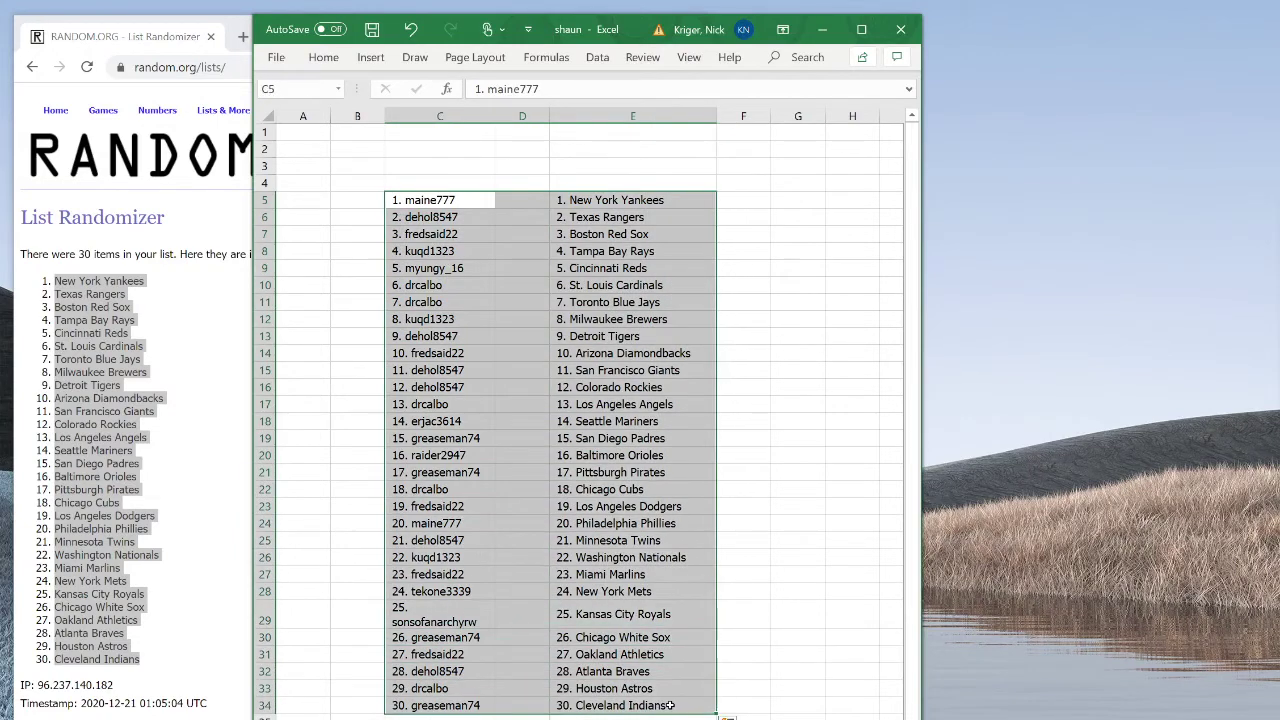
key(ctrl+c)
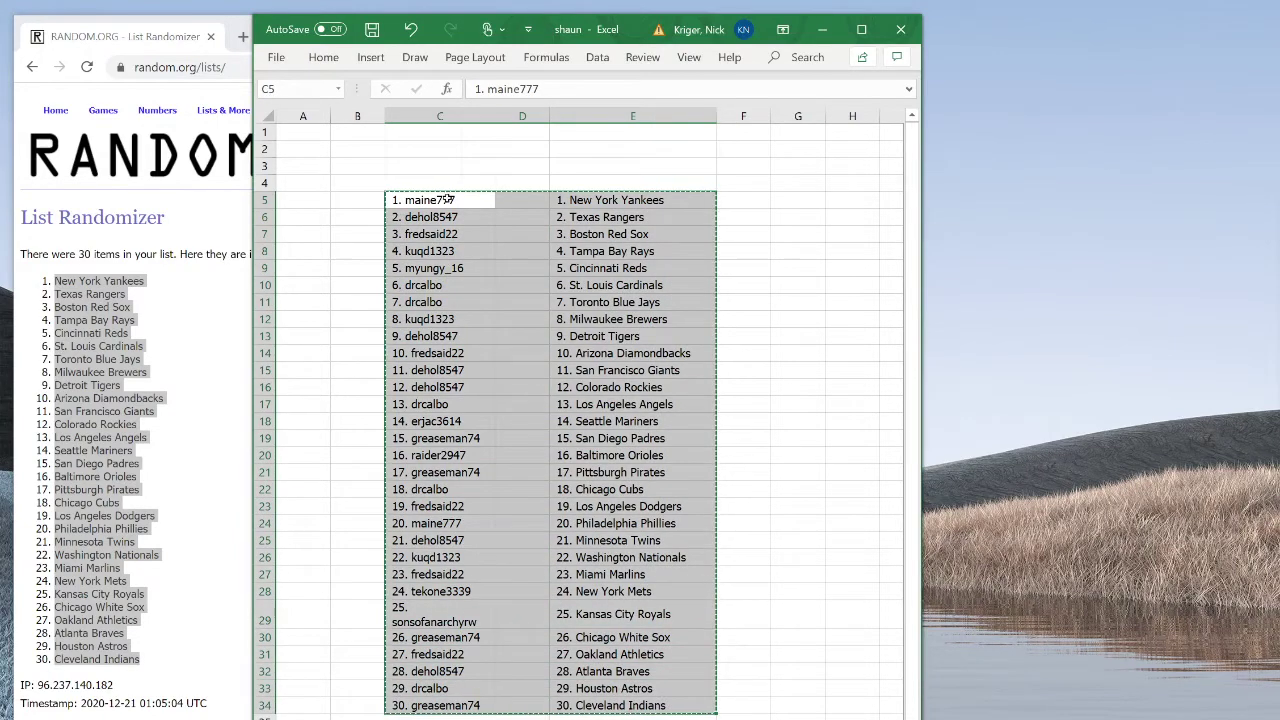
click(420, 148)
key(ctrl+v)
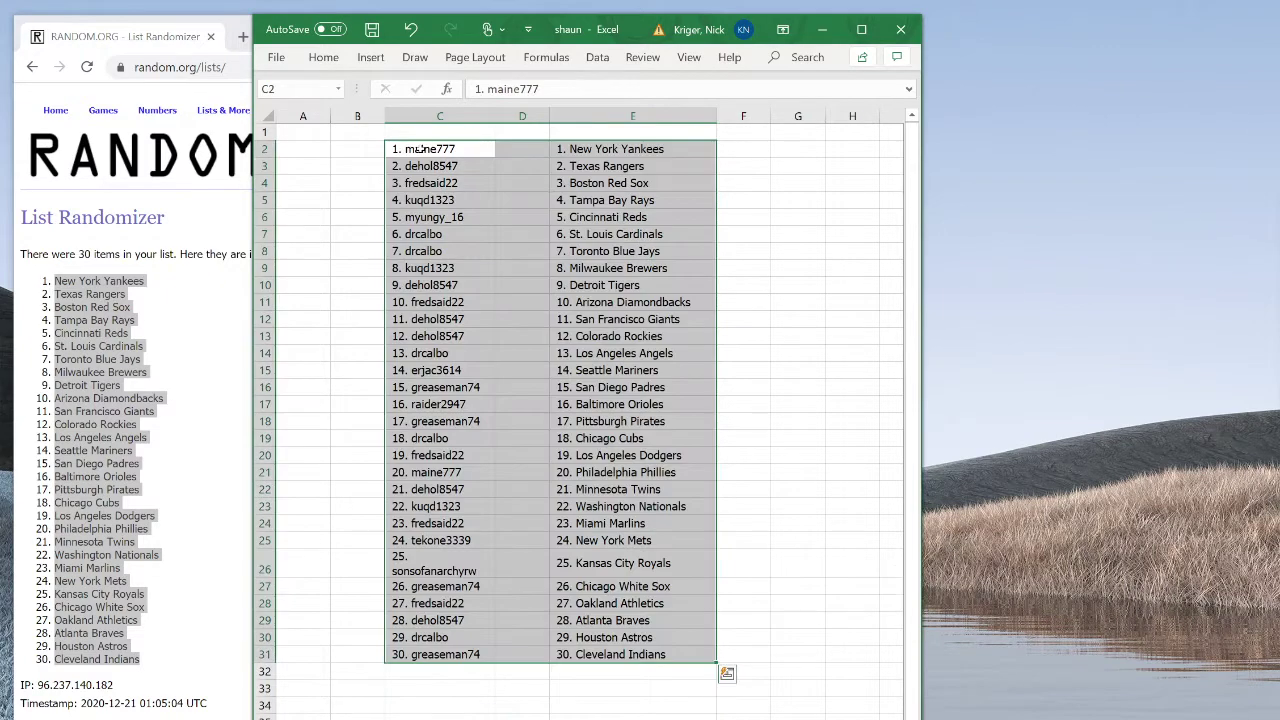
click(778, 185)
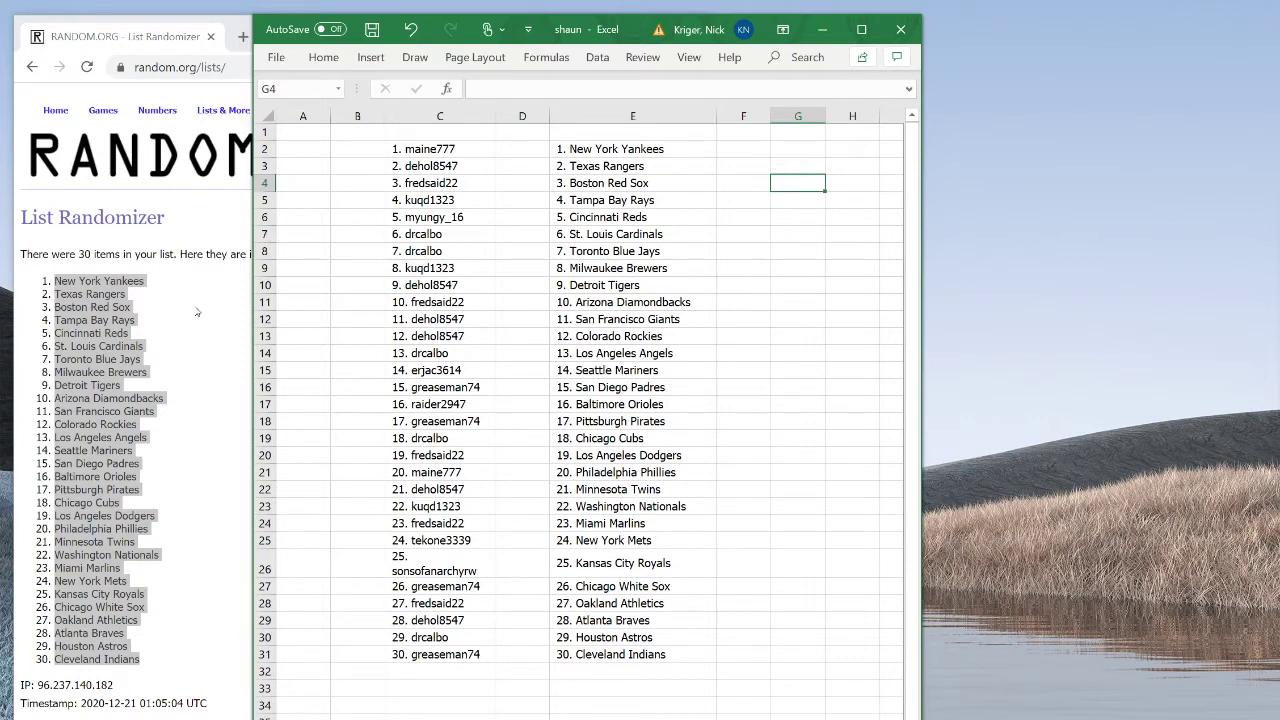
click(371, 29)
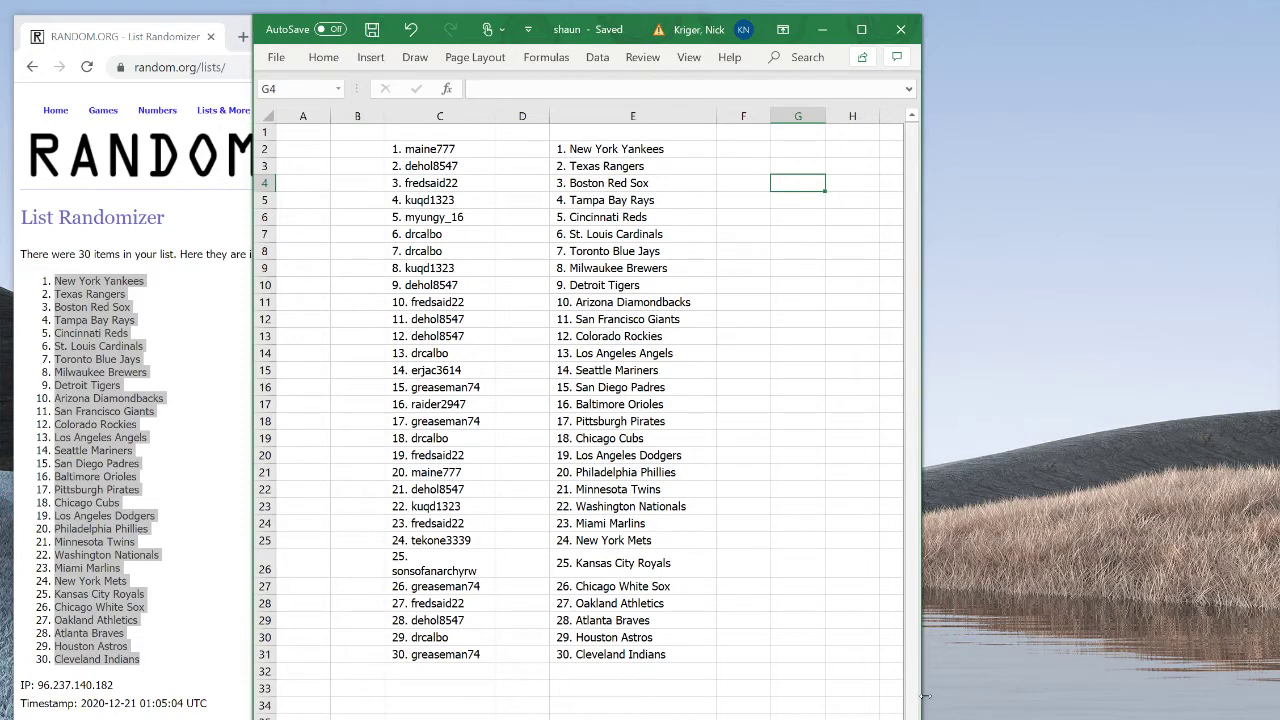